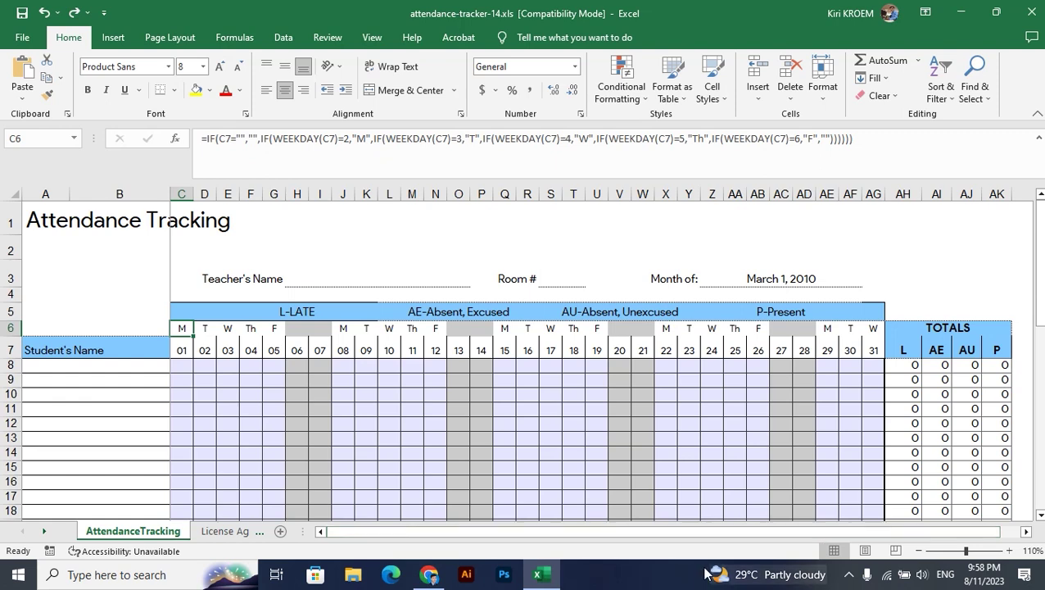
Switch to ChatGPT in Chrome and send cell C6's full weekday formula with the request "Please explain this formular in excel"
left_click(429, 574)
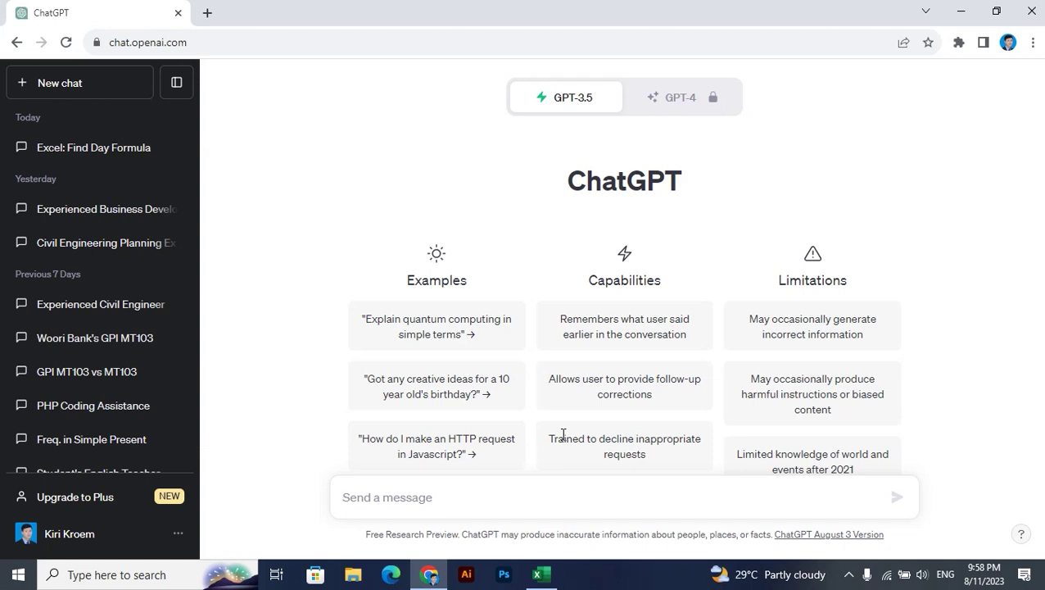
type("=IF(C7=\"\",\"\",IF(WEEKDAY(C7)=2,\"M\",IF(WEEKDAY(C7)=3,\"T\",IF(WEEKDAY(C7)=4,\"W\",IF(WEEKDAY(C7)=5,\"Th\",IF(WEEKDAY(C7)=6,\"F\",\"\"))))))")
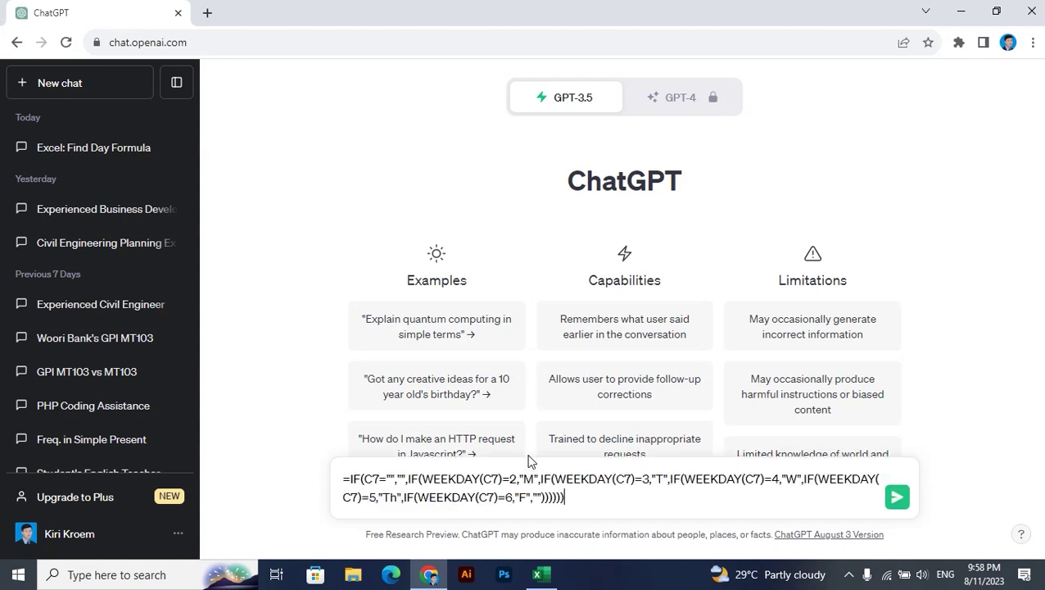
key("shift+Return")
type("Please ")
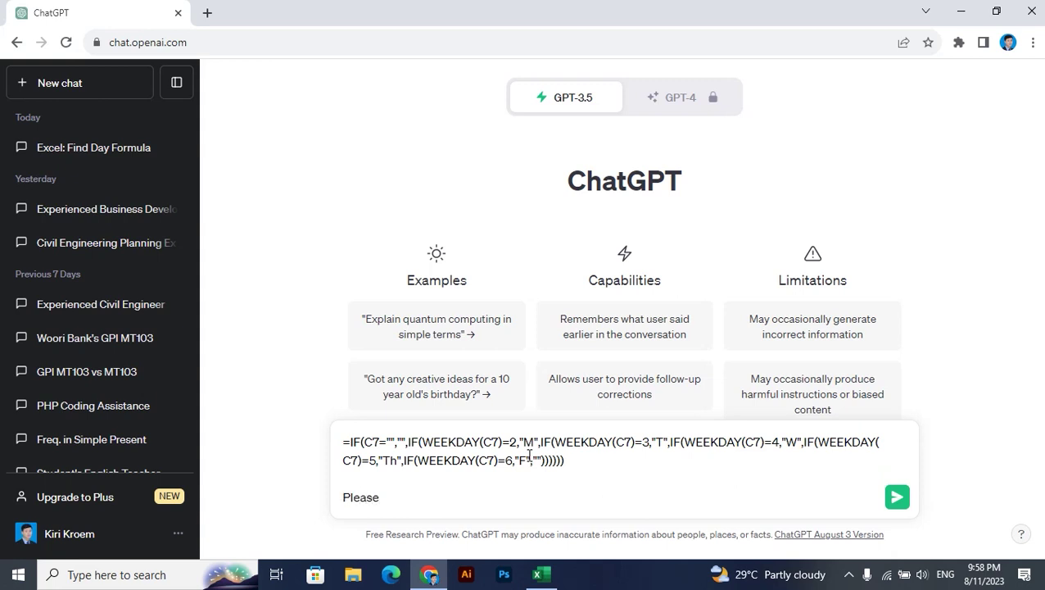
type("expliain this folo")
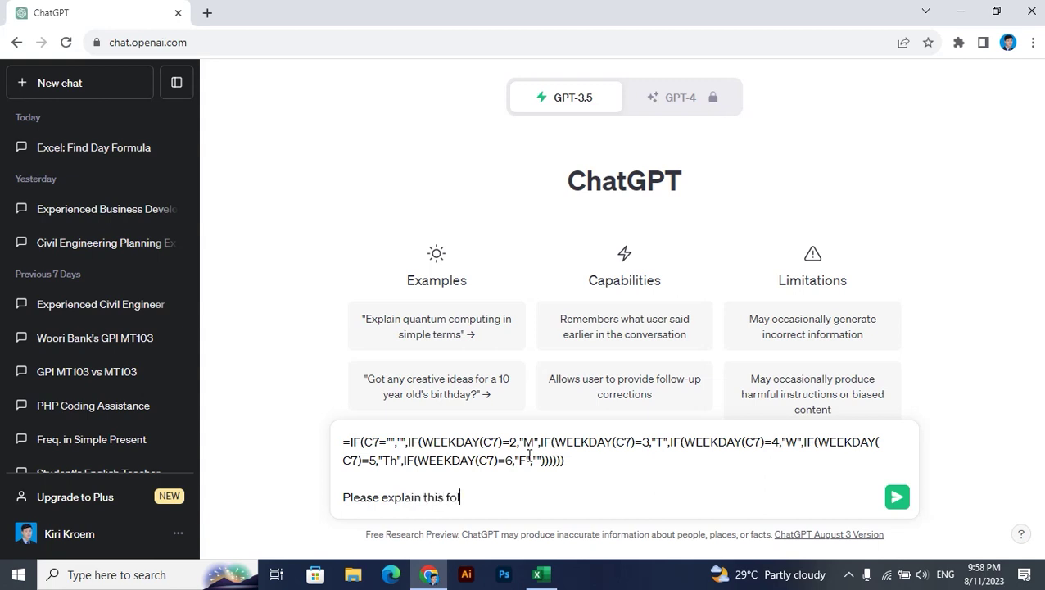
key("BackSpace")
type("rmulatr in excel")
key("Return")
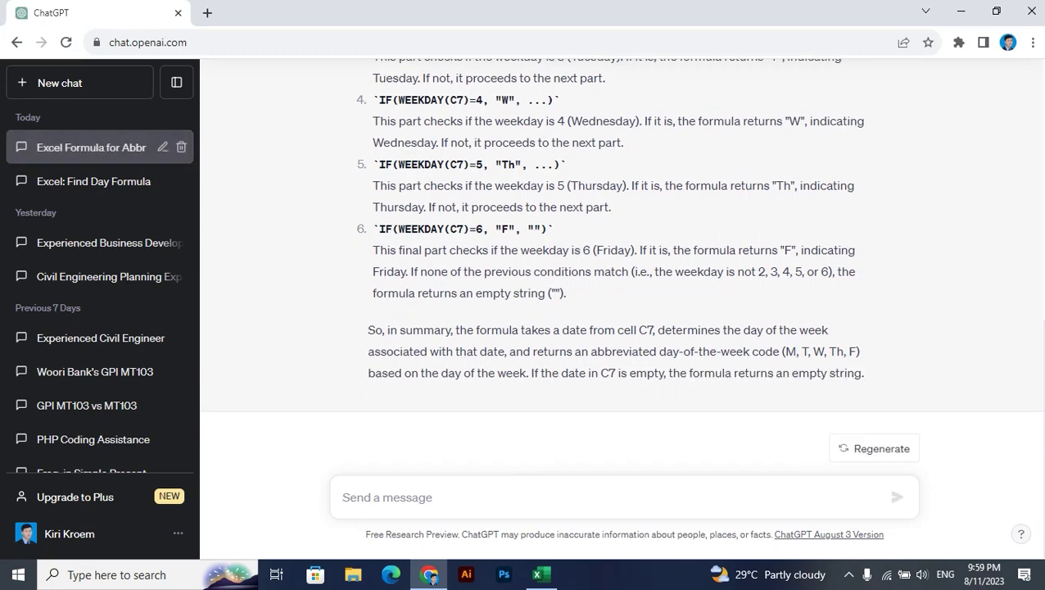
Read the explanation of the outermost IF function, covering the C7="" test and its empty and non-empty cases
scroll(1018, 230, "up", 3)
scroll(1012, 163, "up", 4)
scroll(1005, 126, "down", 1)
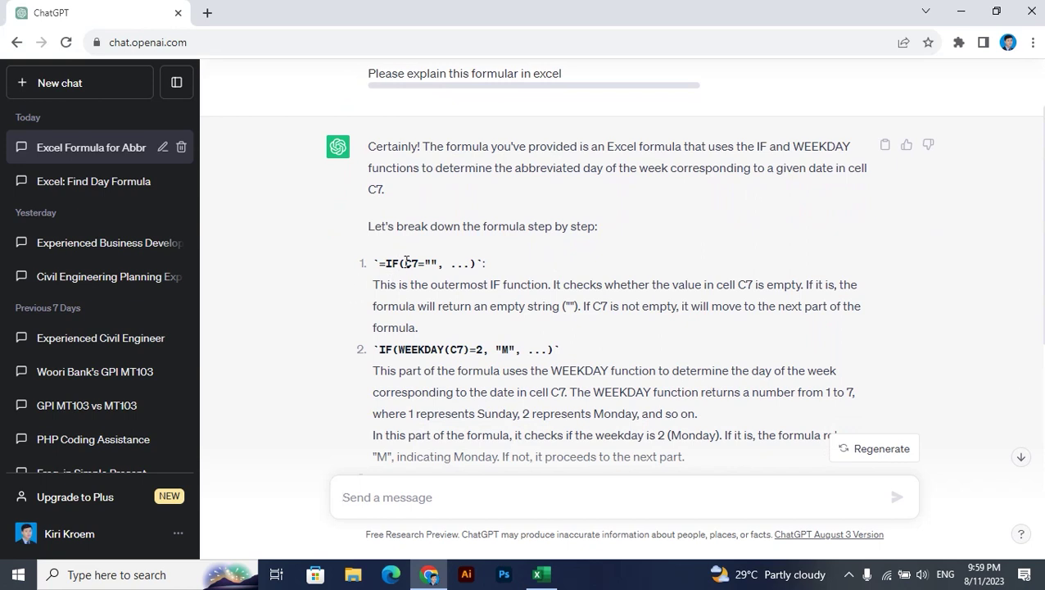
left_click_drag(404, 263, 440, 263)
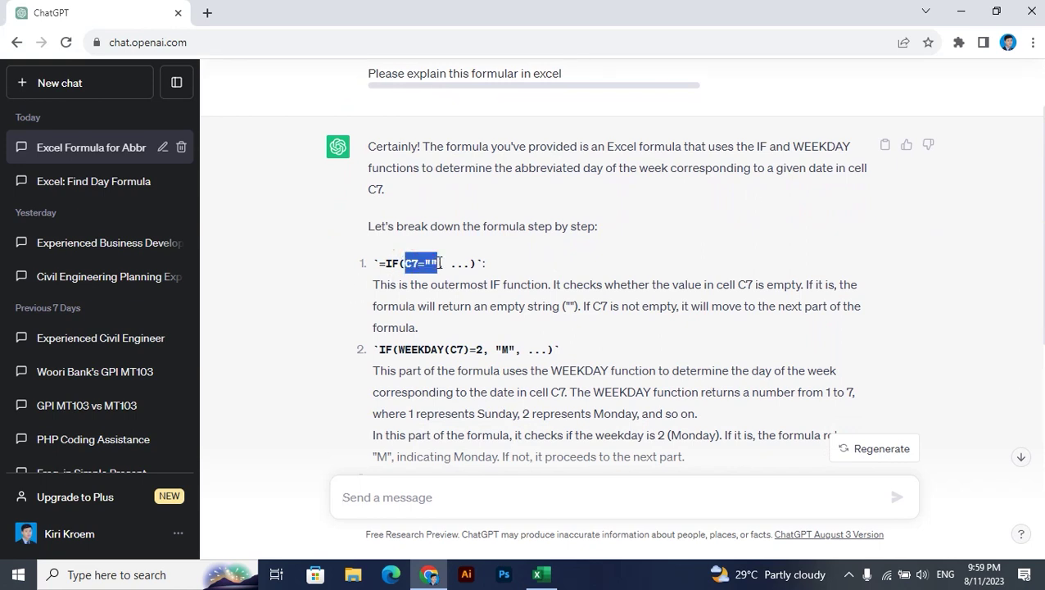
left_click(425, 261)
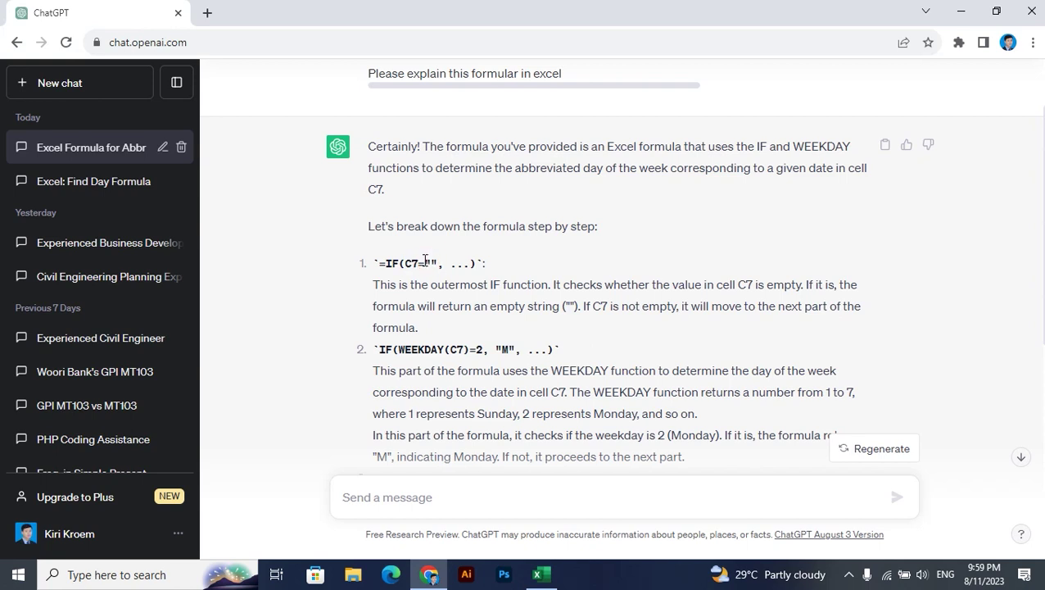
left_click_drag(425, 260, 440, 262)
left_click(431, 262)
left_click(407, 262)
left_click(437, 264)
left_click_drag(382, 287, 571, 287)
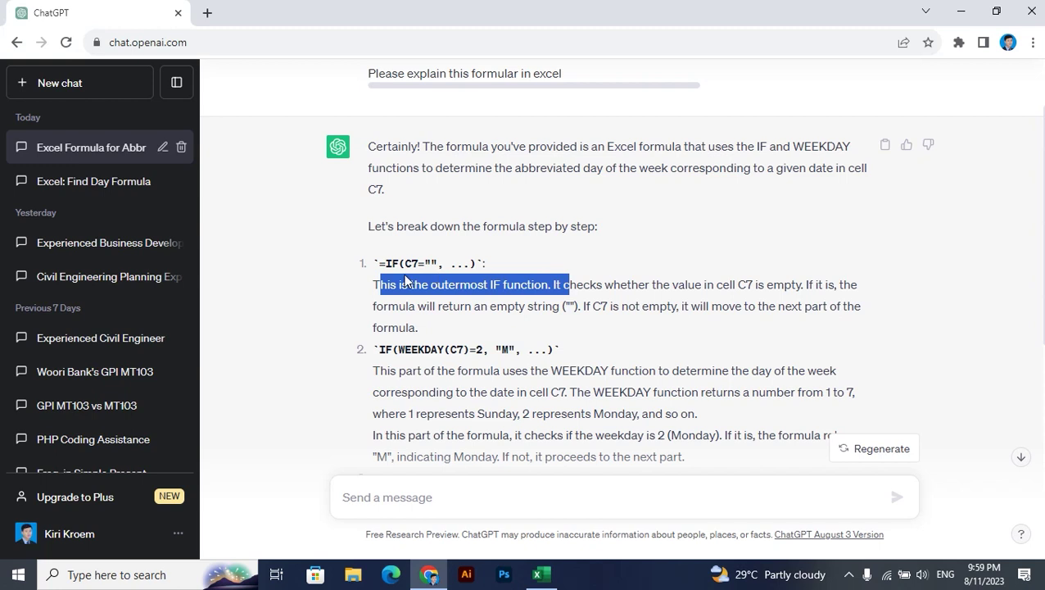
left_click(557, 282)
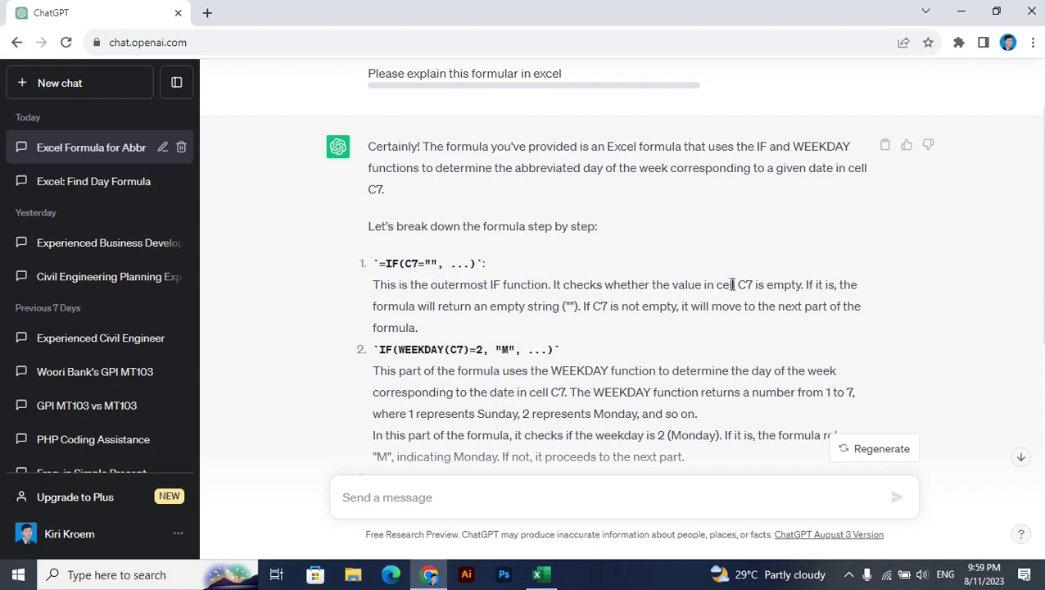
left_click_drag(741, 285, 839, 284)
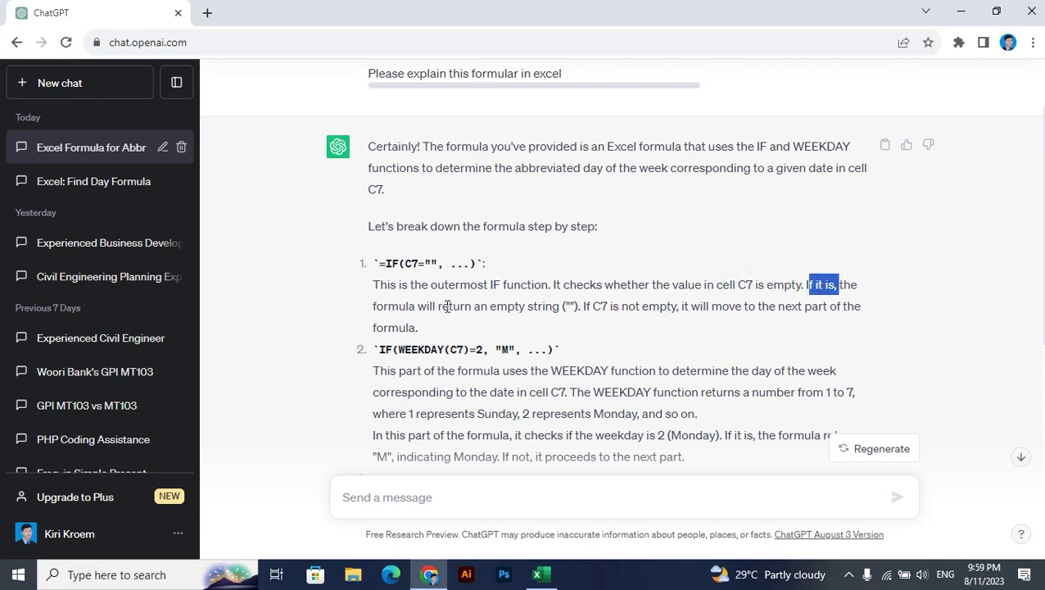
left_click_drag(510, 308, 770, 306)
left_click(686, 305)
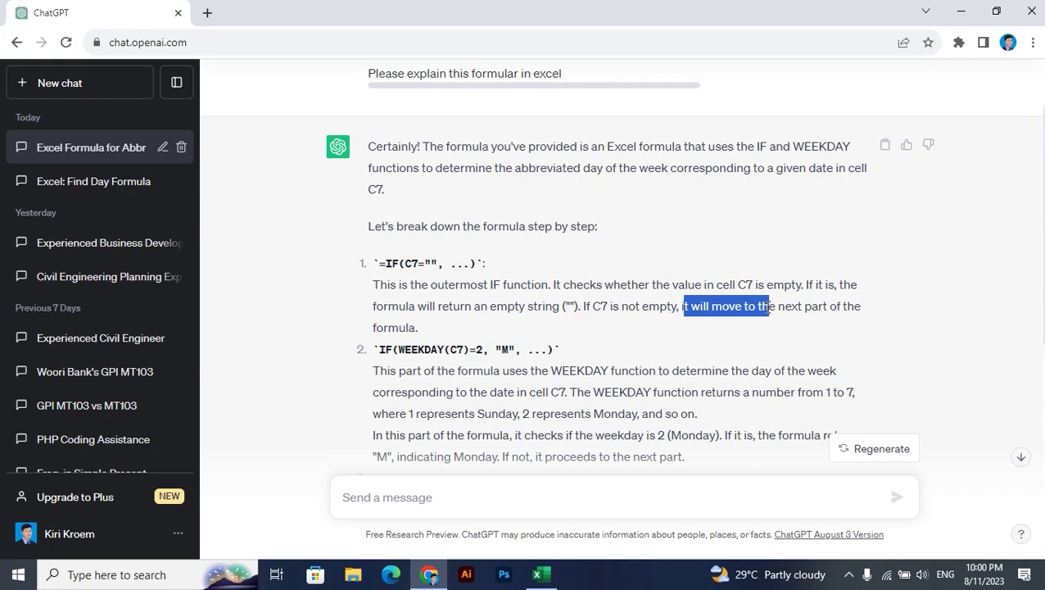
left_click(429, 282)
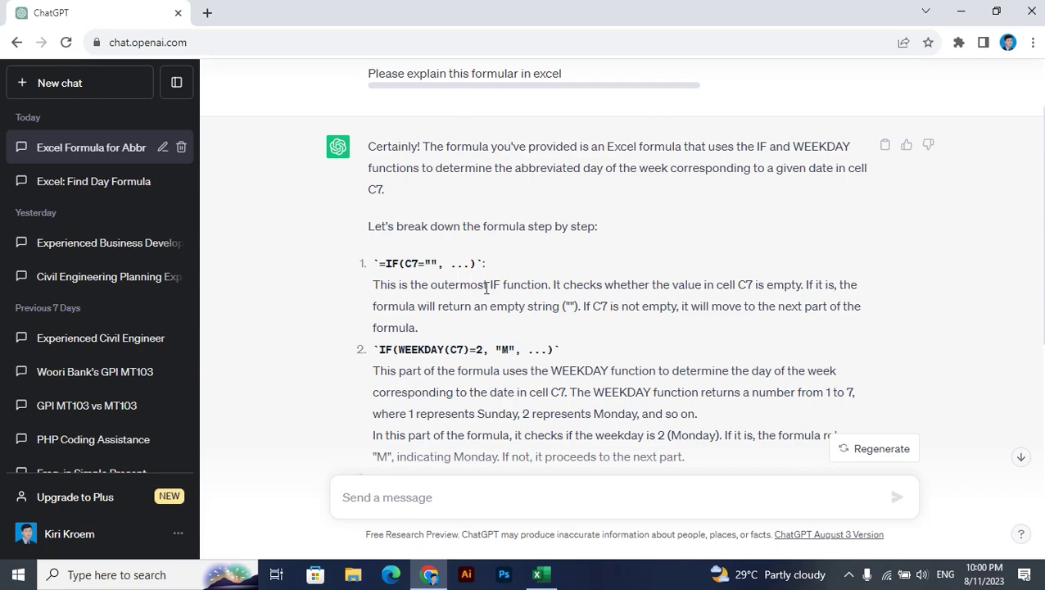
Switch back to the attendance workbook in Excel and inspect the contents of cells C7, F7, C6 and the month date cell Z3
key("alt+Tab")
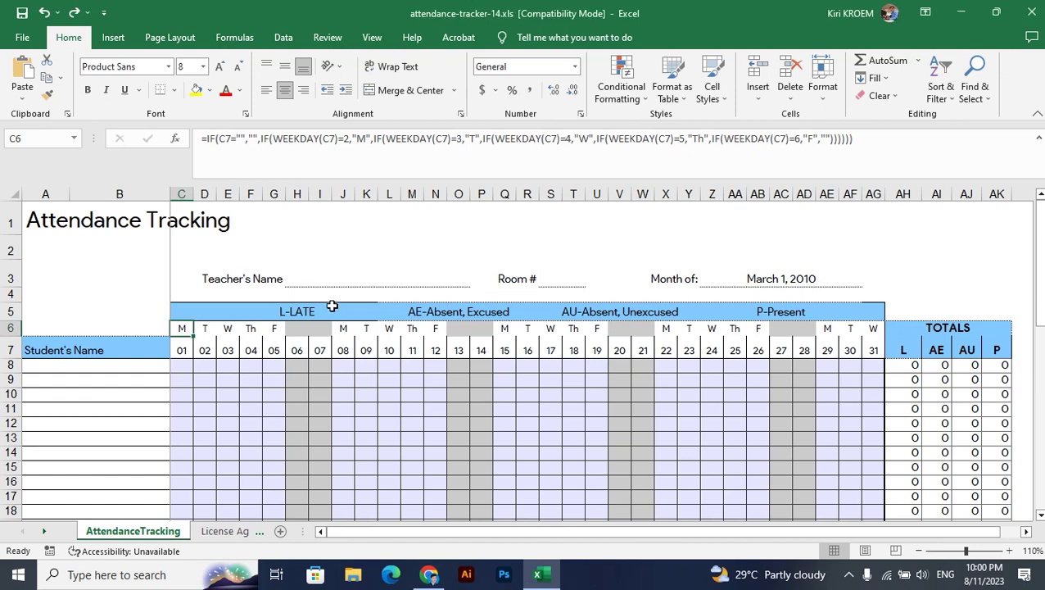
left_click(187, 344)
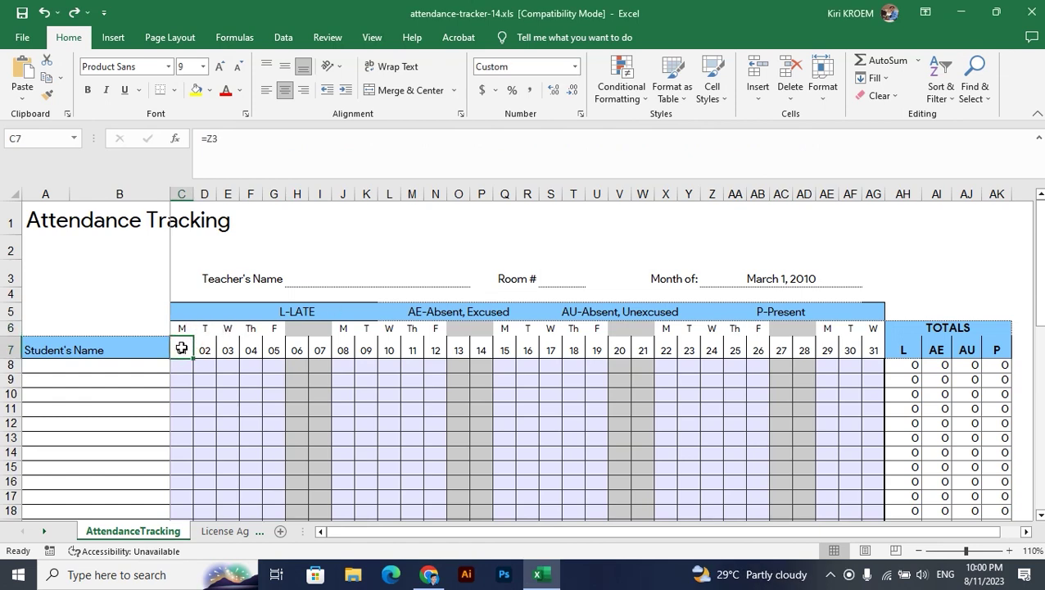
left_click(10, 139)
left_click(250, 350)
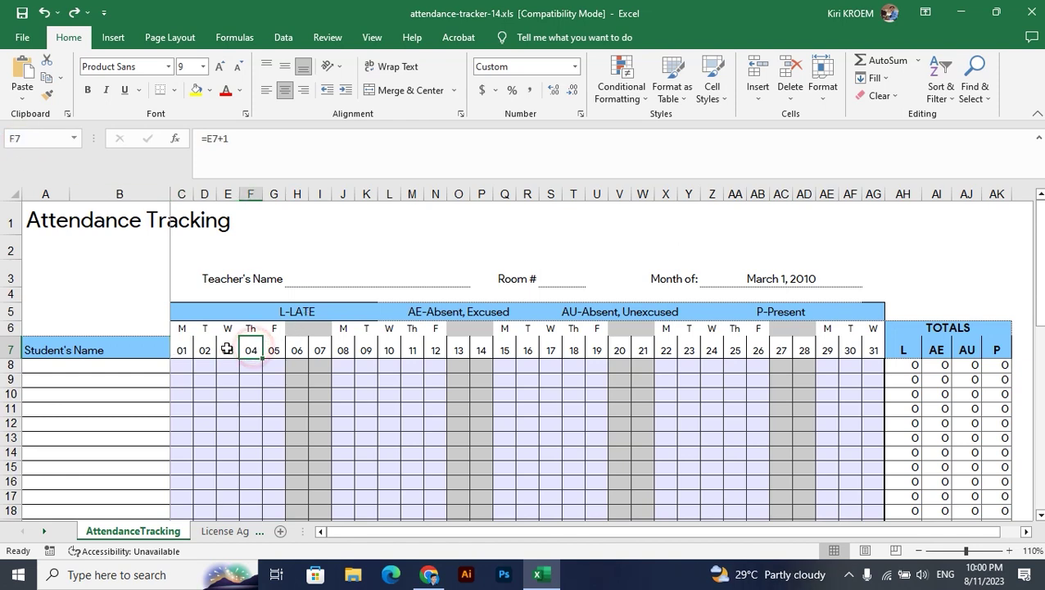
left_click(184, 350)
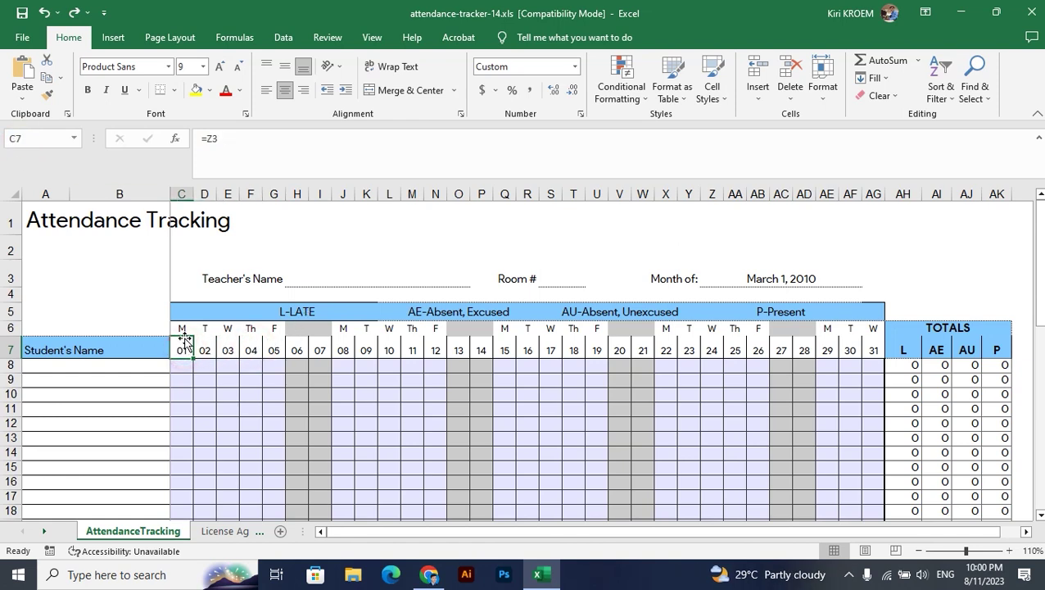
left_click(182, 329)
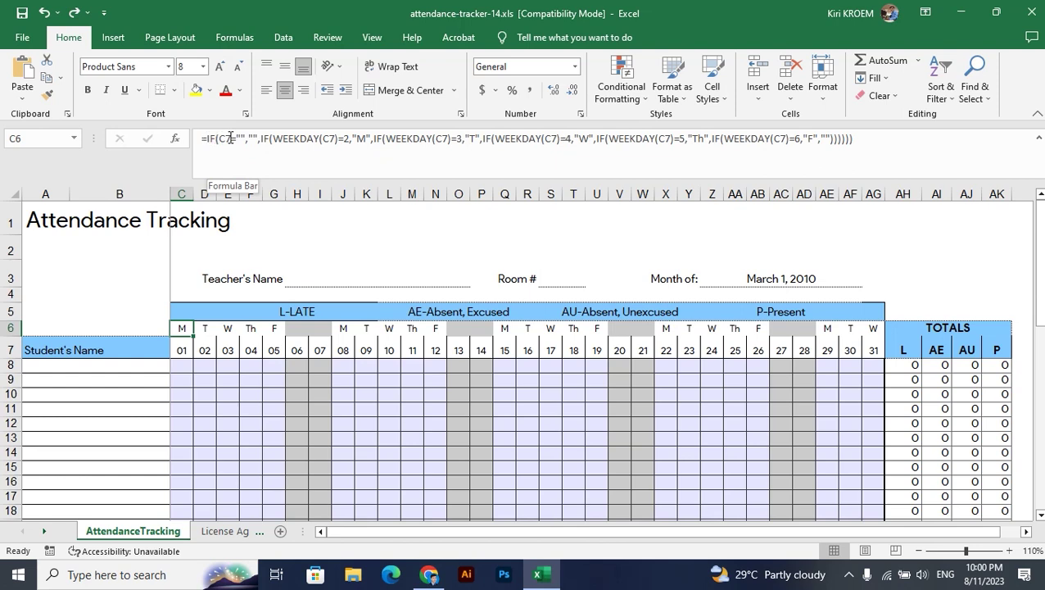
left_click(179, 351)
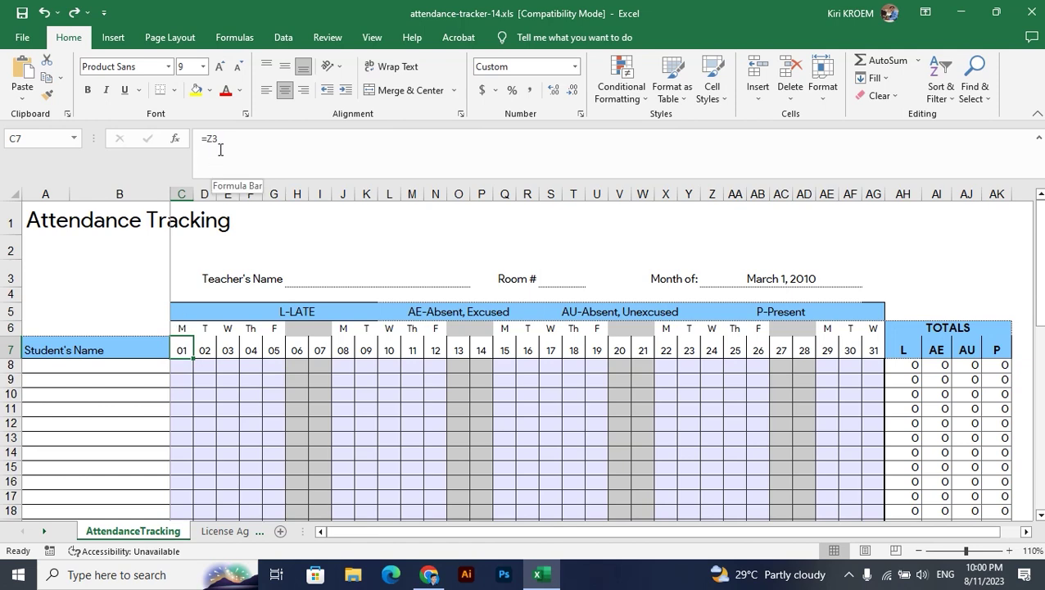
left_click(803, 277)
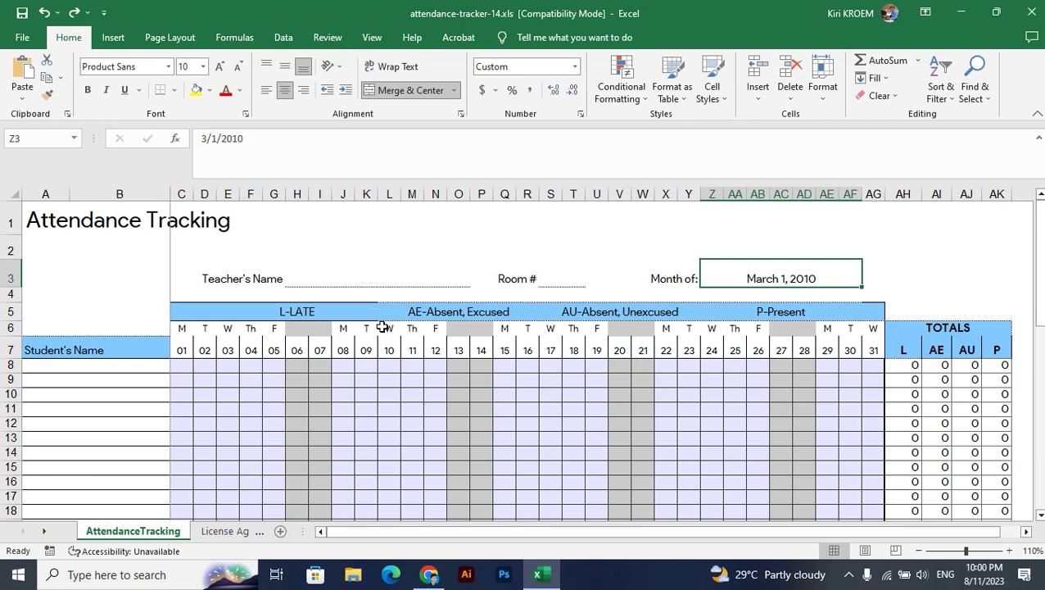
Examine the empty-string result in C6's weekday formula and compare it with the date reference in C7
left_click(183, 330)
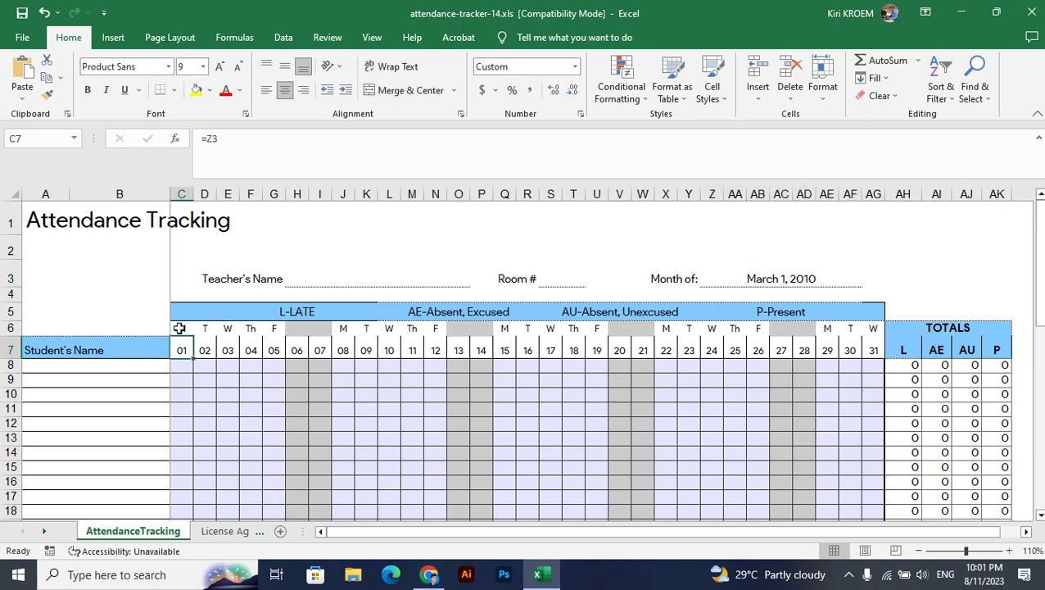
left_click(256, 137)
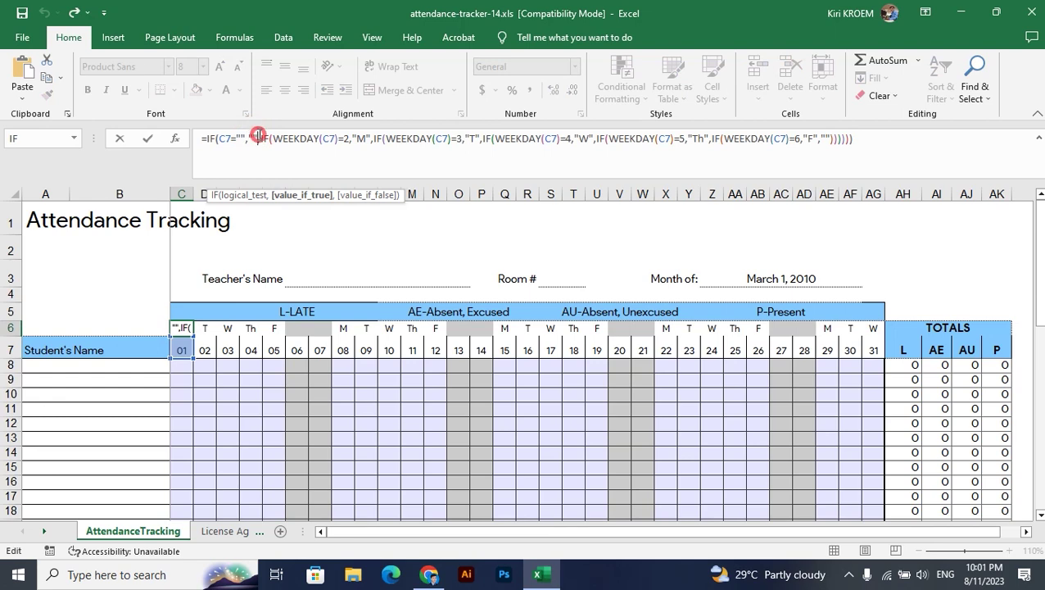
double_click(252, 137)
key("Return")
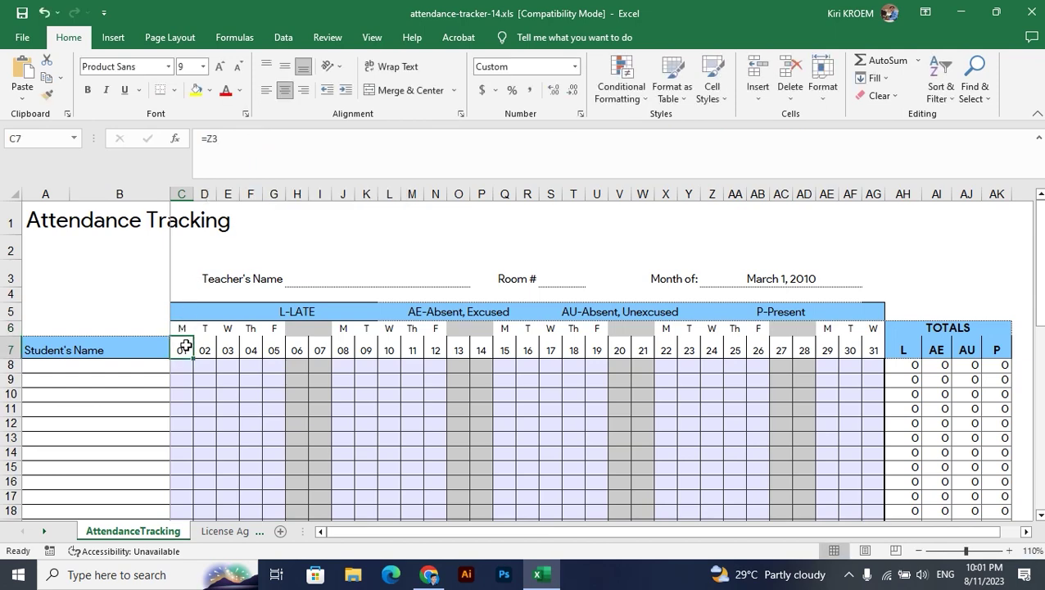
left_click(183, 327)
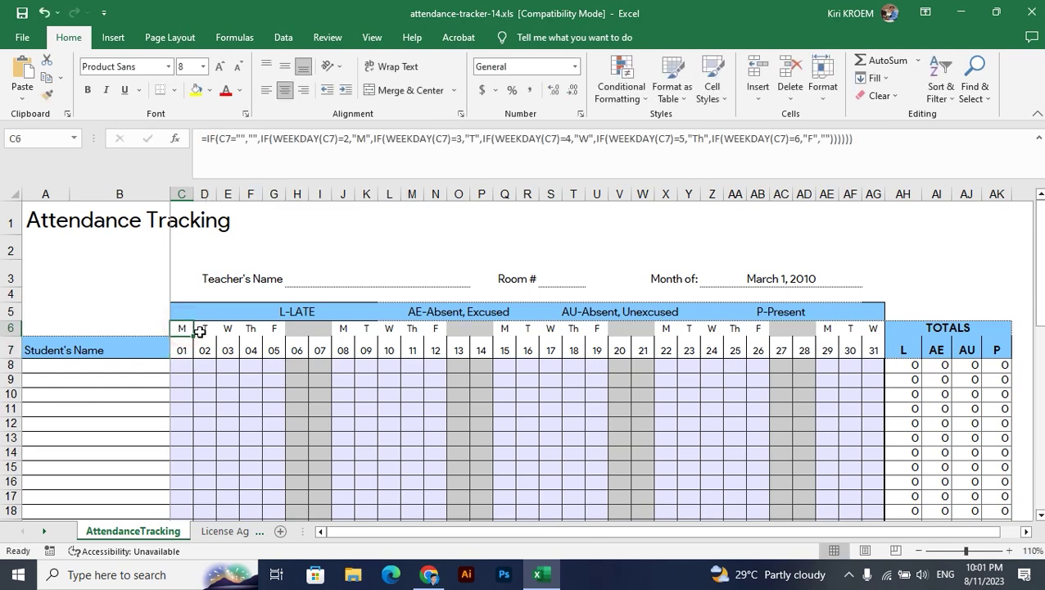
left_click(182, 351)
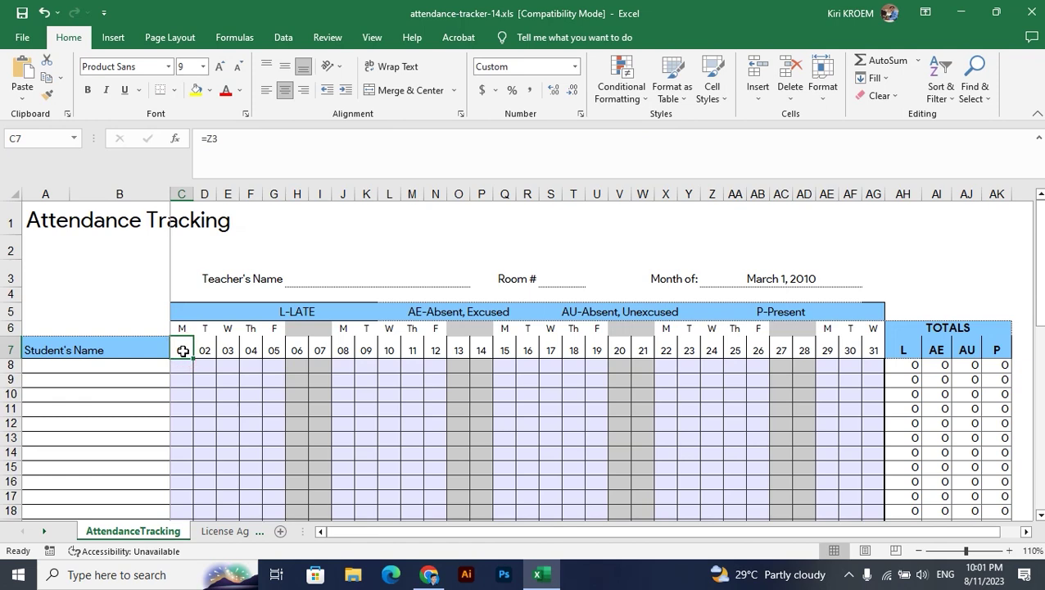
key("Return")
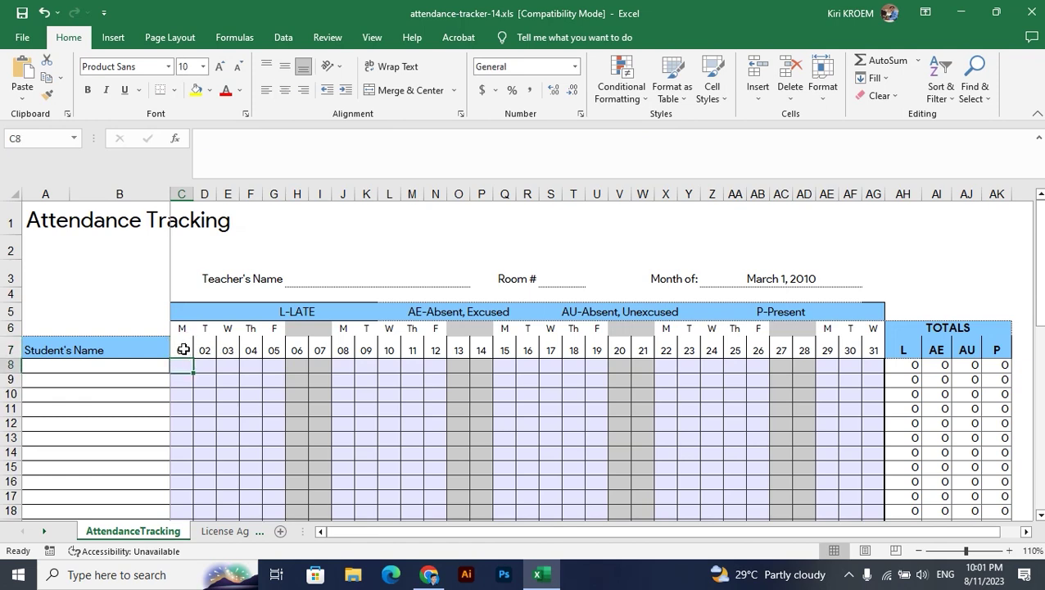
Clear the first date cell C7 to test the weekday formula in C6, and undo the clearing
left_click(183, 349)
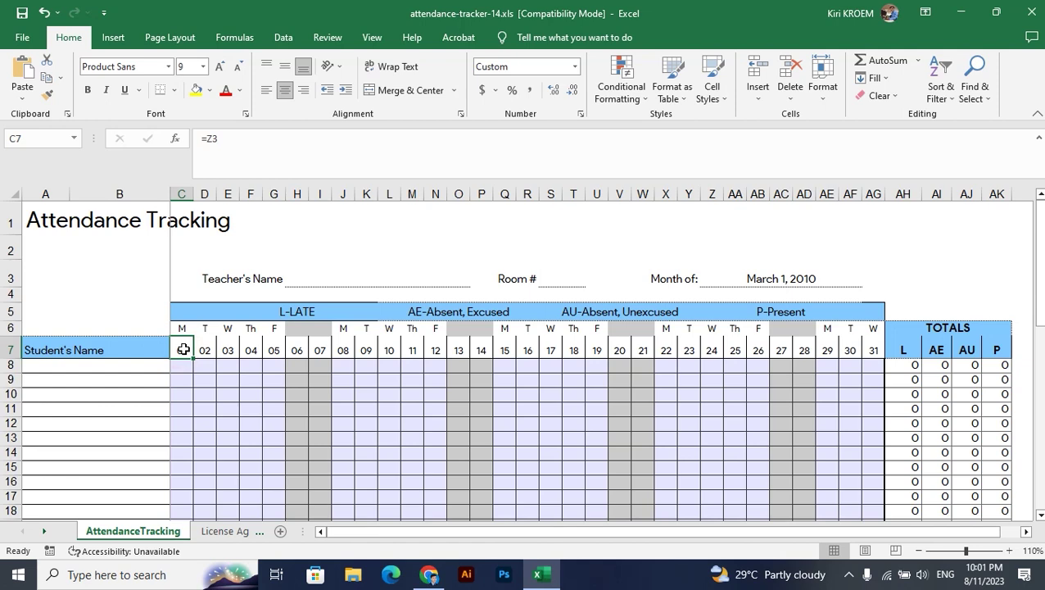
key("Delete")
left_click(200, 381)
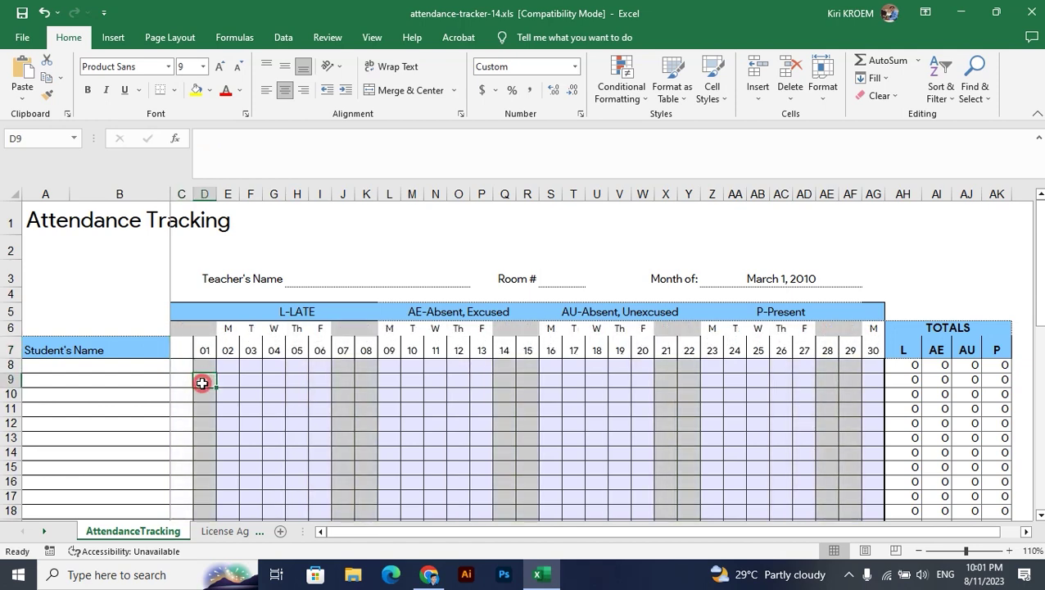
left_click(182, 327)
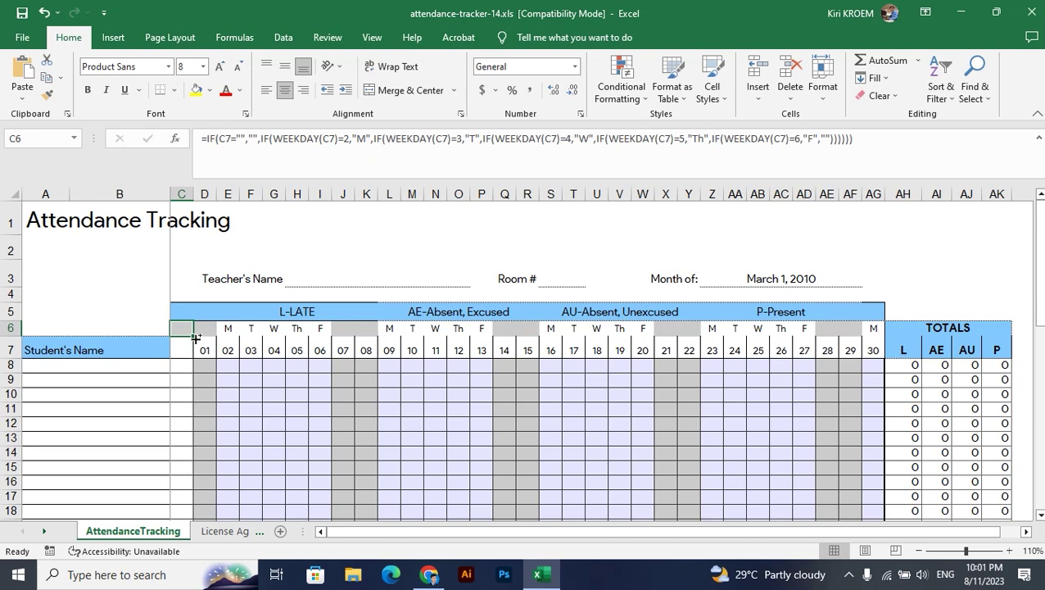
key("ctrl+z")
left_click(209, 368)
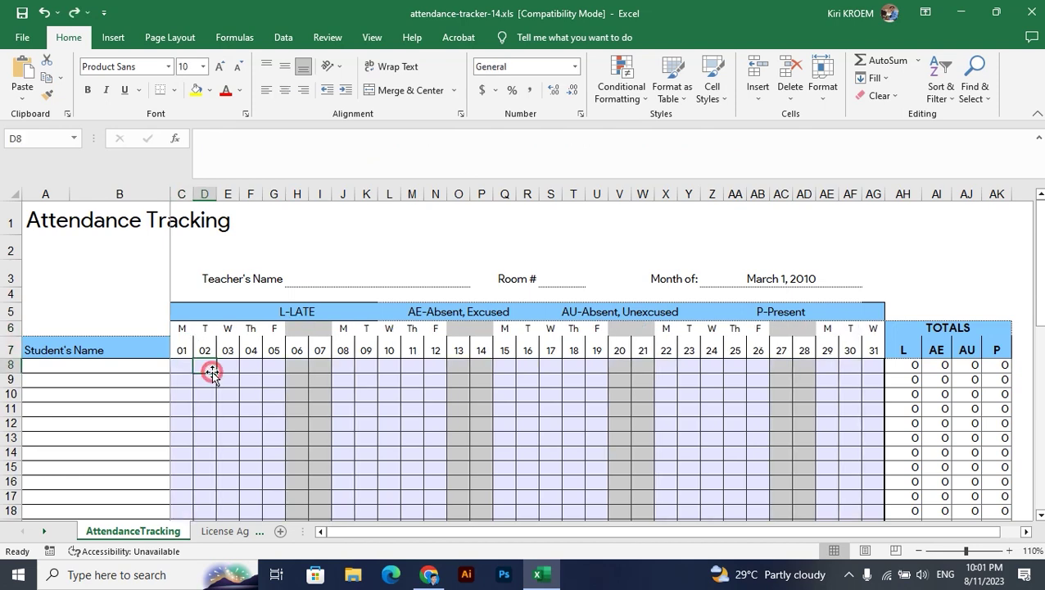
Examine the IF(WEEKDAY(C7)=2,"M" part of the weekday formula in cell C6
left_click_drag(292, 377, 311, 422)
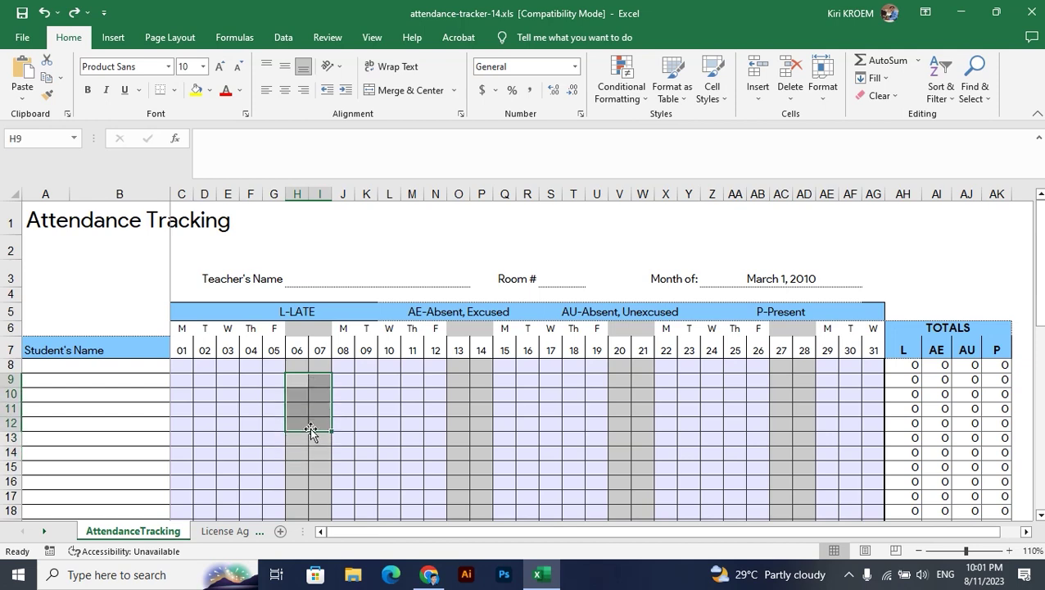
left_click(182, 378)
left_click(182, 328)
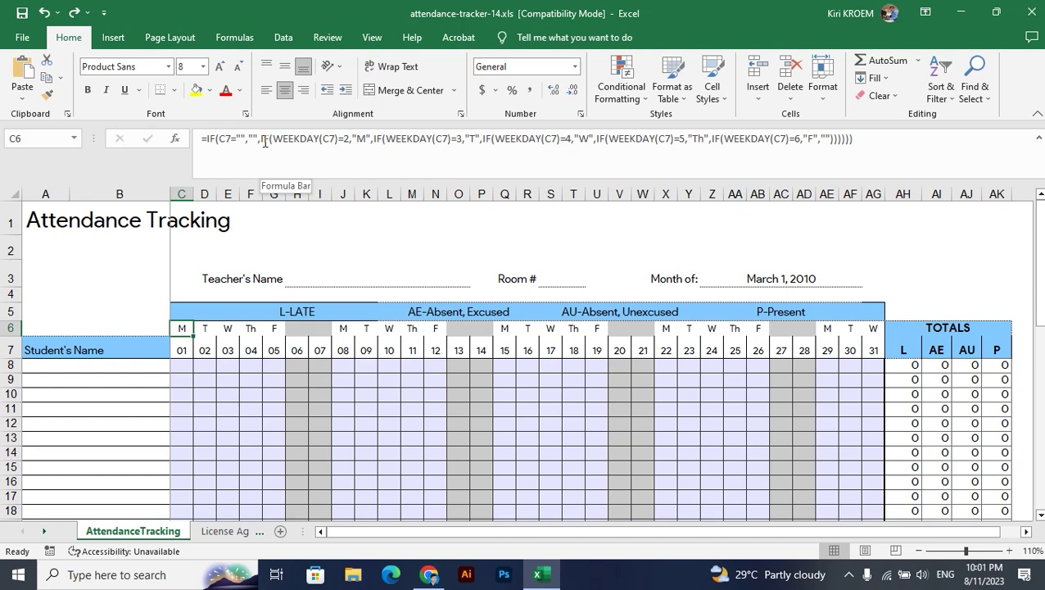
left_click_drag(264, 142, 318, 143)
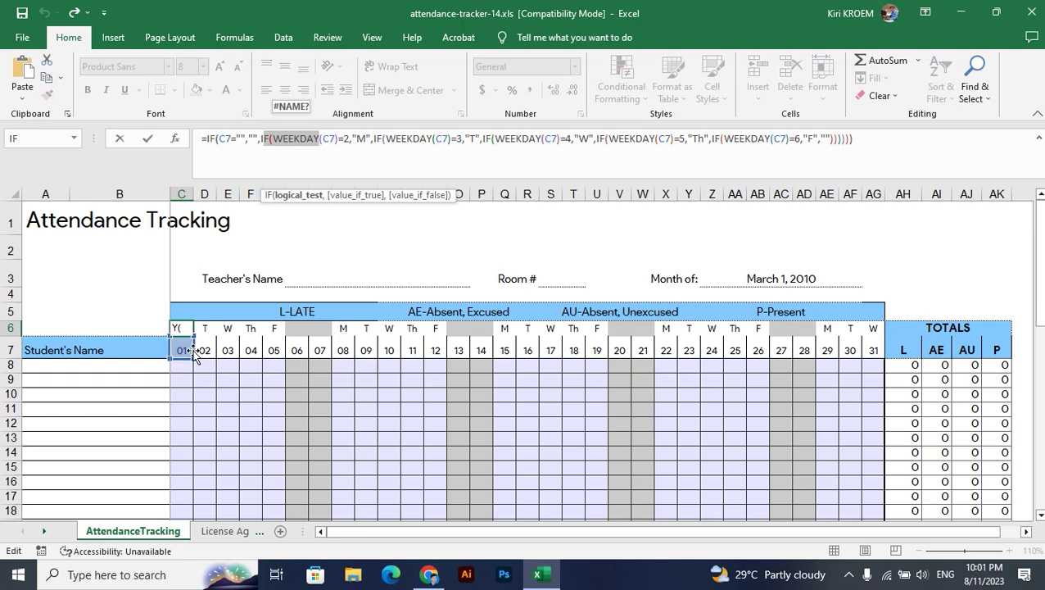
left_click(348, 139)
left_click(362, 139)
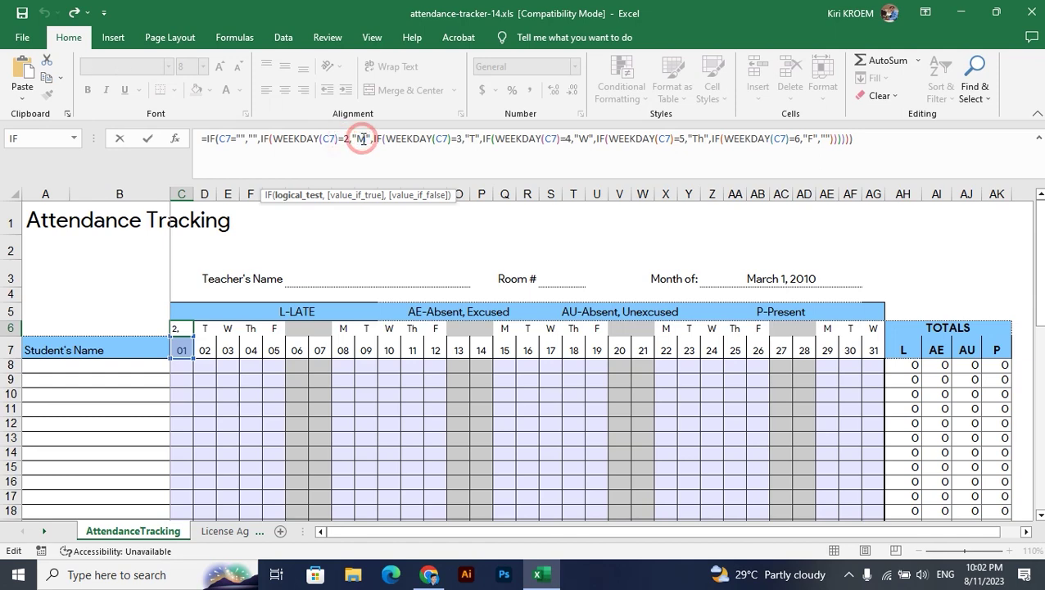
left_click(345, 138)
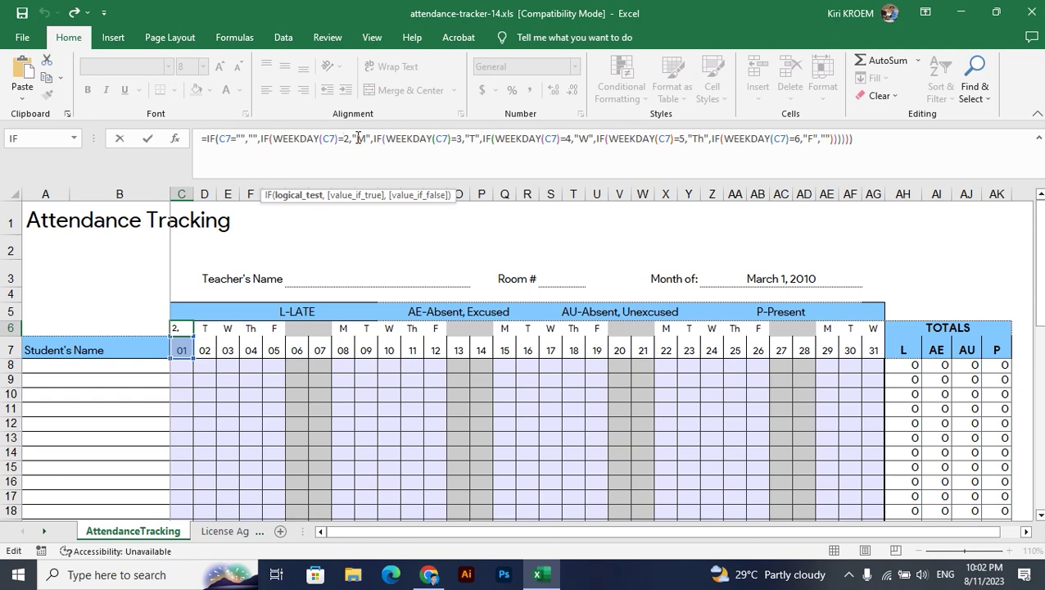
Switch to ChatGPT in the browser and read the second formula part, IF(WEEKDAY(C7)=2, "M", ...), focusing on its "M" result
key("alt+Tab")
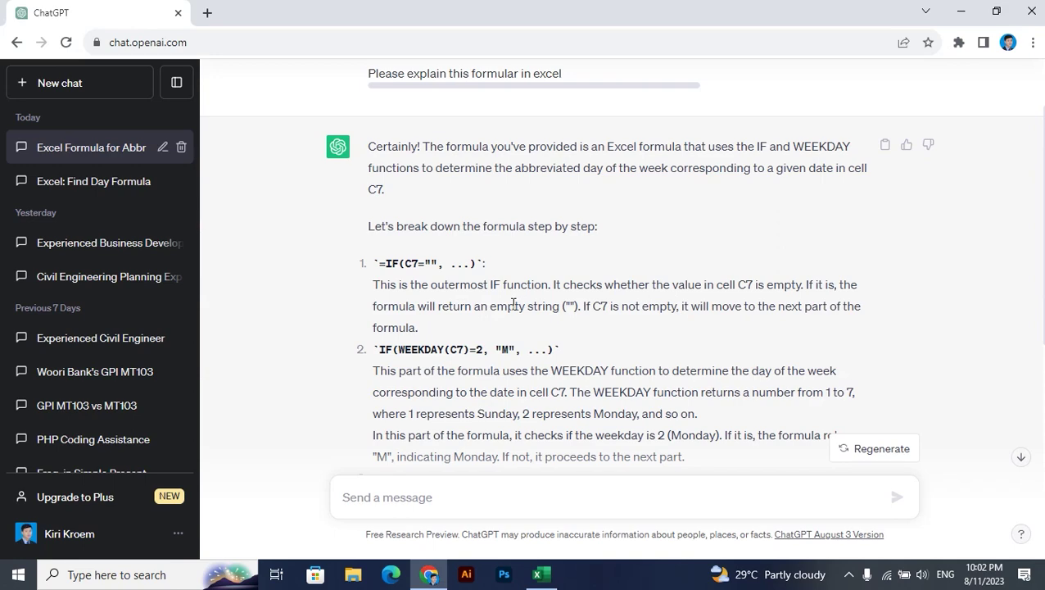
scroll(378, 251, "down", 2)
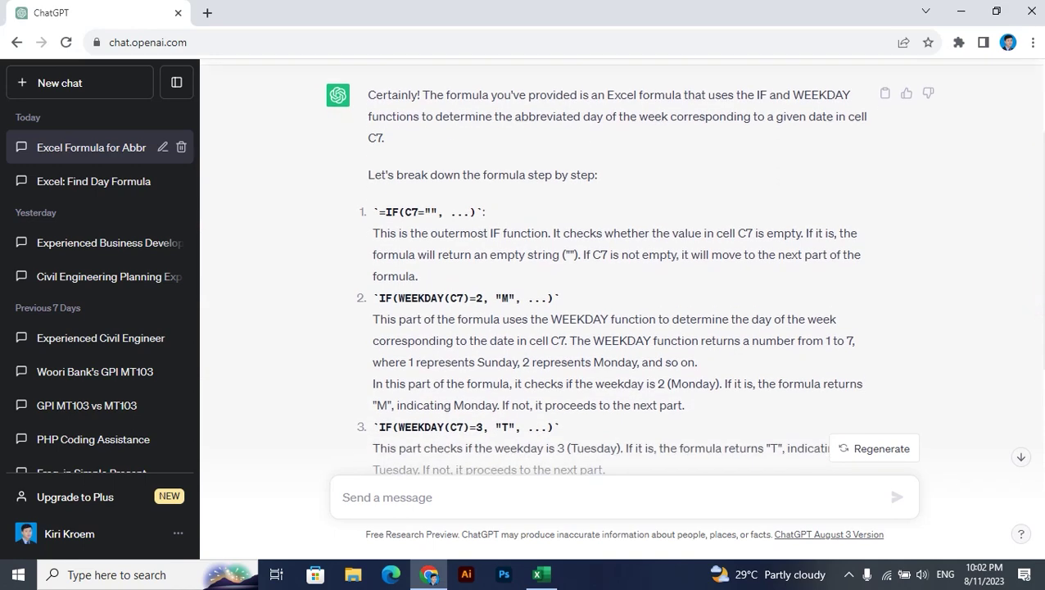
left_click_drag(378, 251, 518, 245)
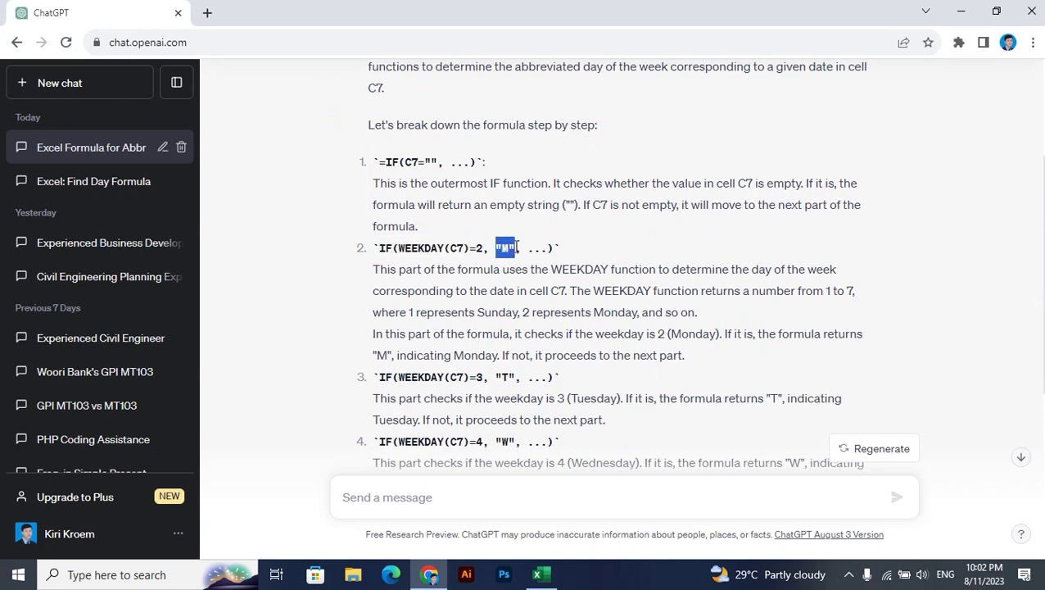
left_click(547, 243)
left_click_drag(496, 247, 516, 246)
left_click(553, 242)
Read how the WEEKDAY function determines the day of the week for the date in C7
left_click_drag(551, 269, 608, 266)
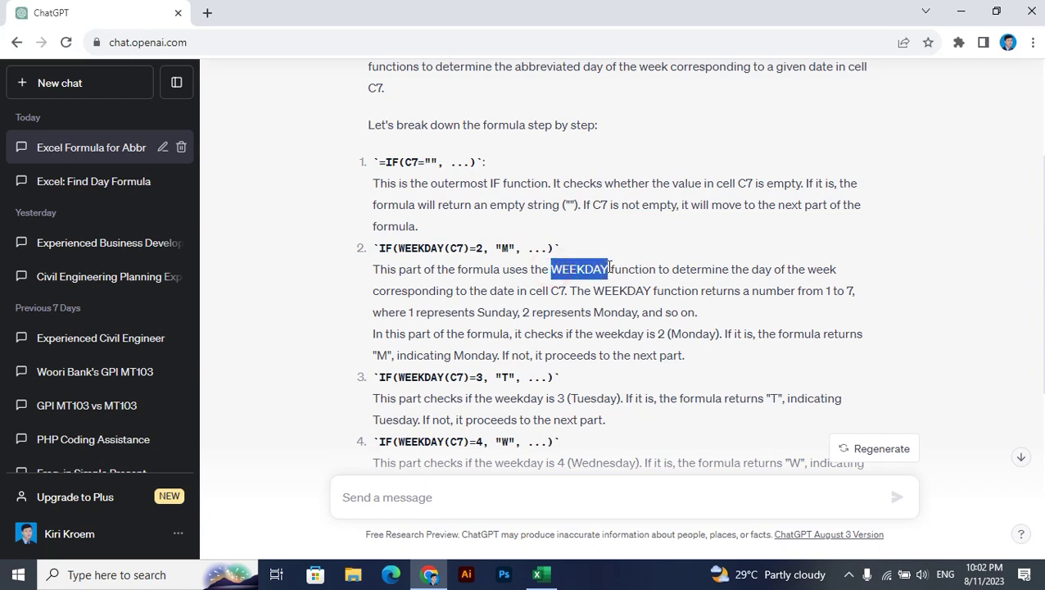
left_click_drag(552, 270, 648, 270)
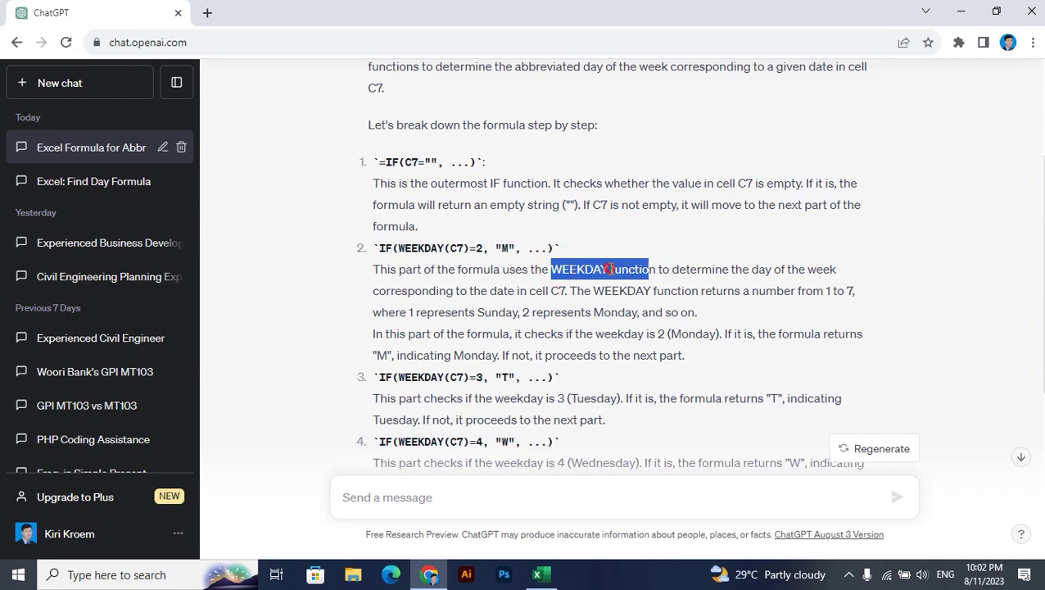
left_click(611, 270)
left_click_drag(558, 270, 871, 280)
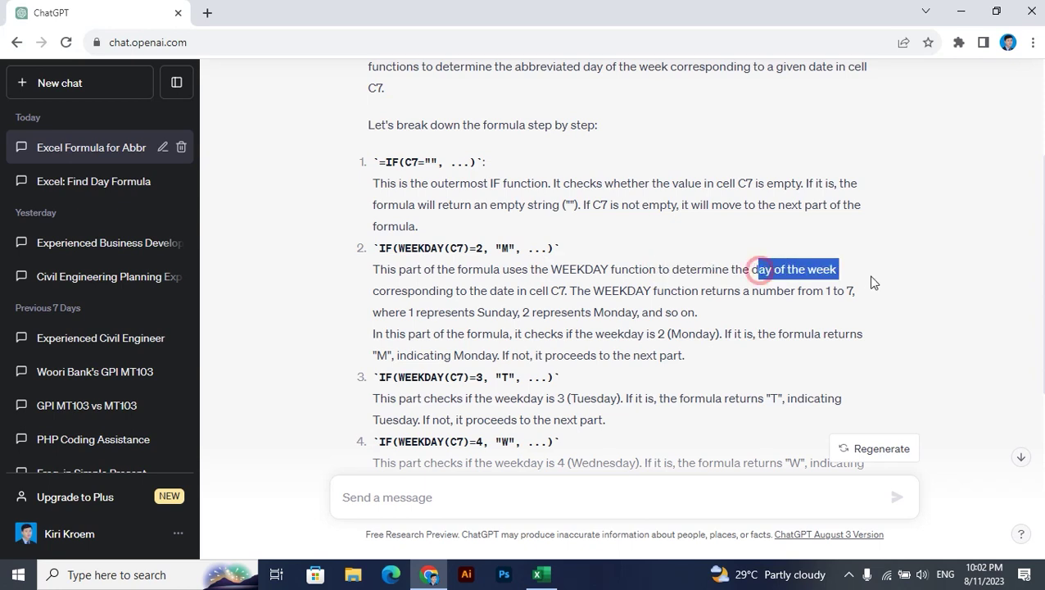
left_click(843, 270)
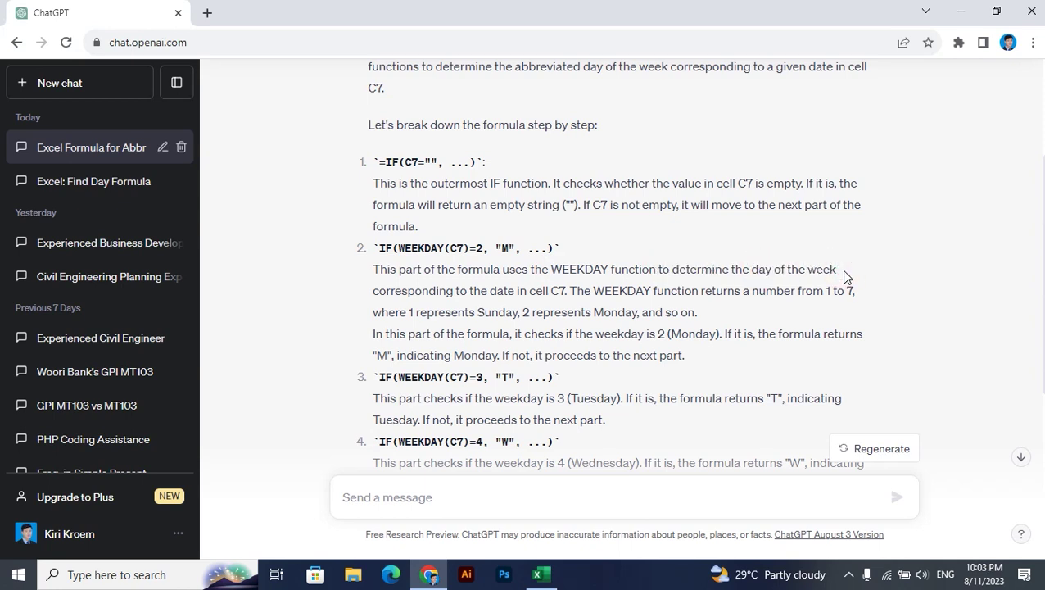
left_click_drag(840, 270, 754, 270)
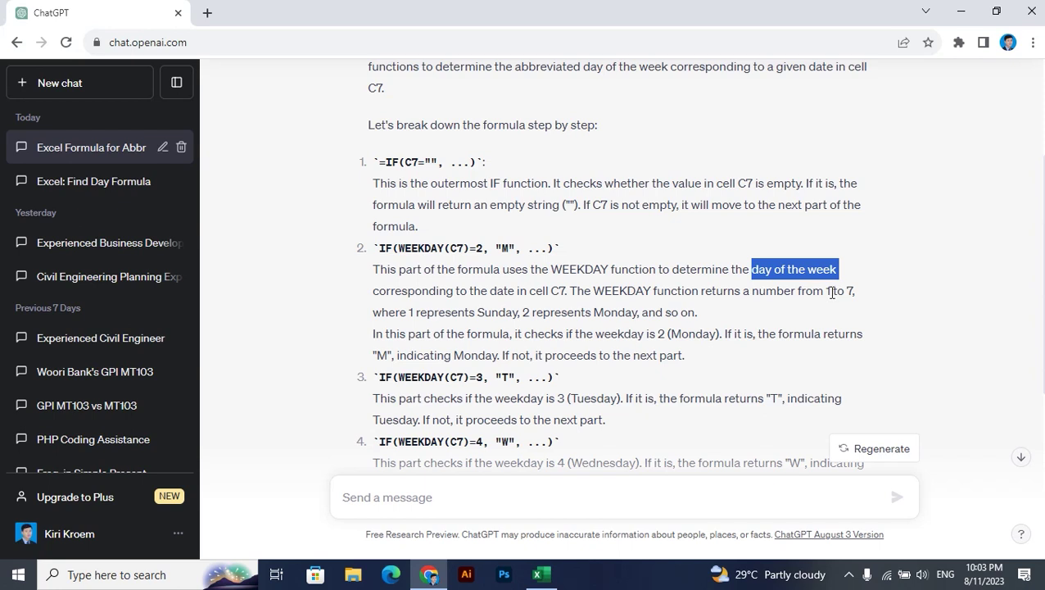
Read the WEEKDAY function's return number range and which days the numbers 1 and 2 represent
left_click(857, 292)
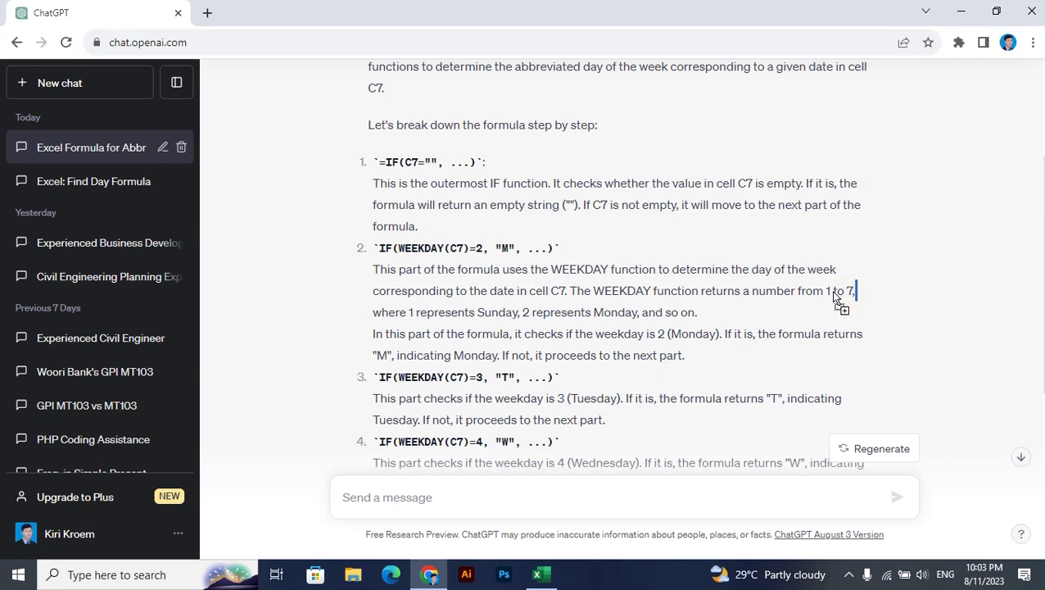
left_click_drag(857, 291, 823, 291)
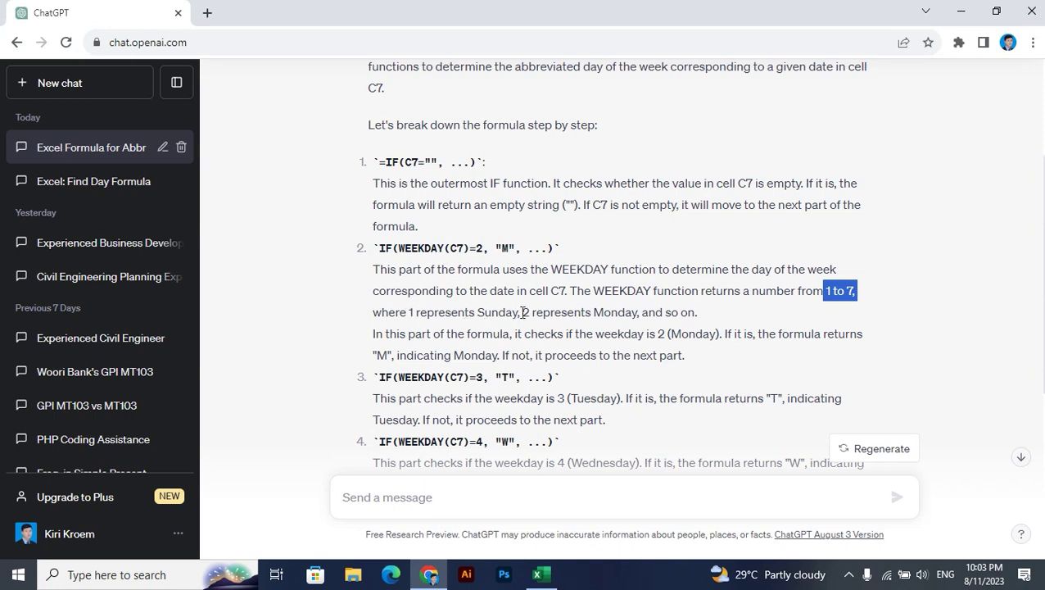
left_click_drag(521, 312, 409, 312)
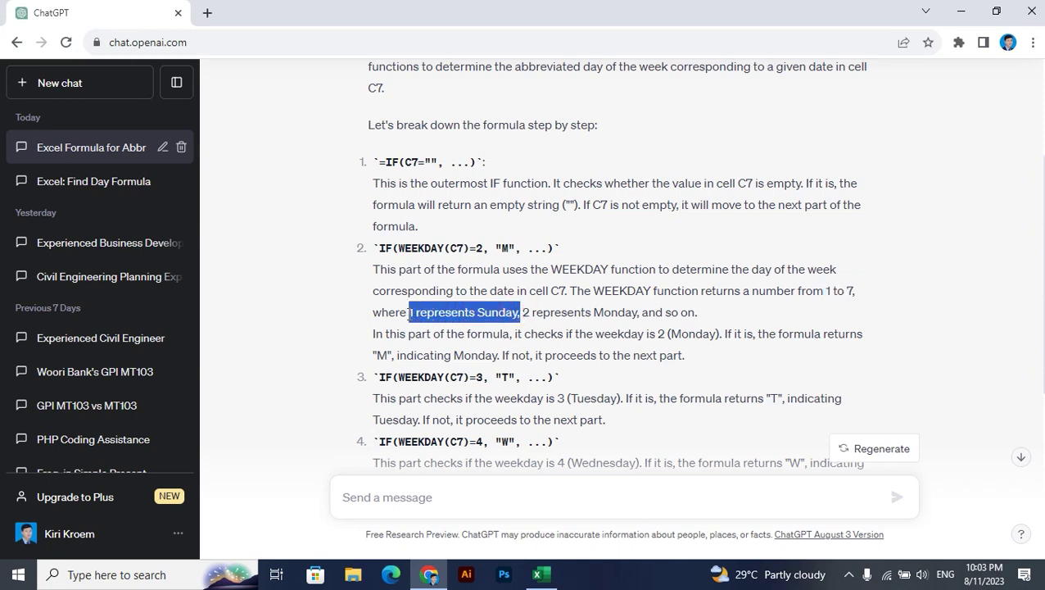
left_click_drag(525, 312, 730, 312)
left_click(730, 312)
Switch to the Excel workbook and examine the C7 reference and "M" result in C6's first WEEKDAY test
key("alt+Tab")
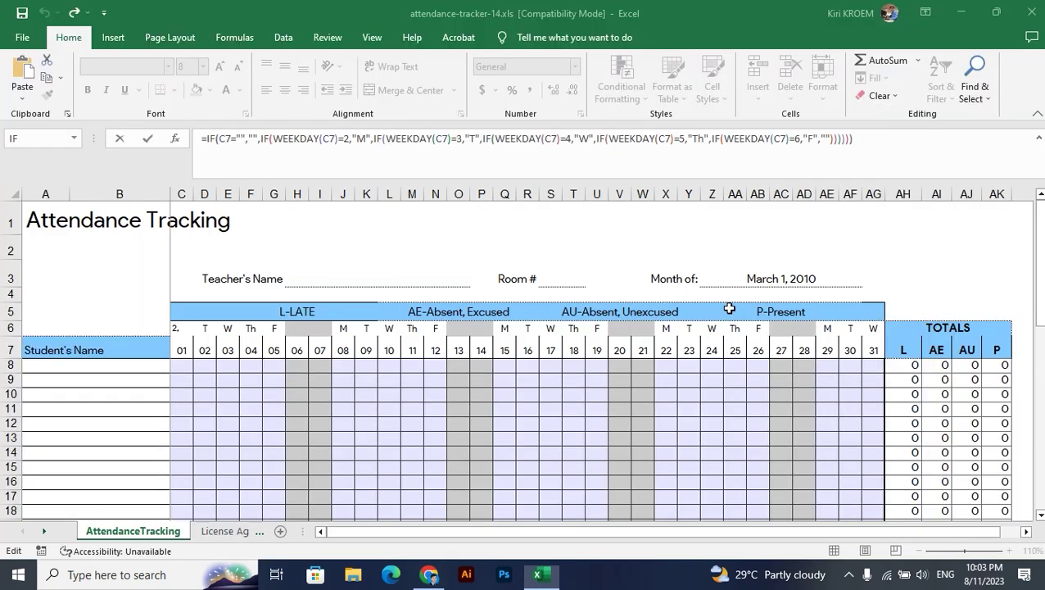
left_click(339, 139)
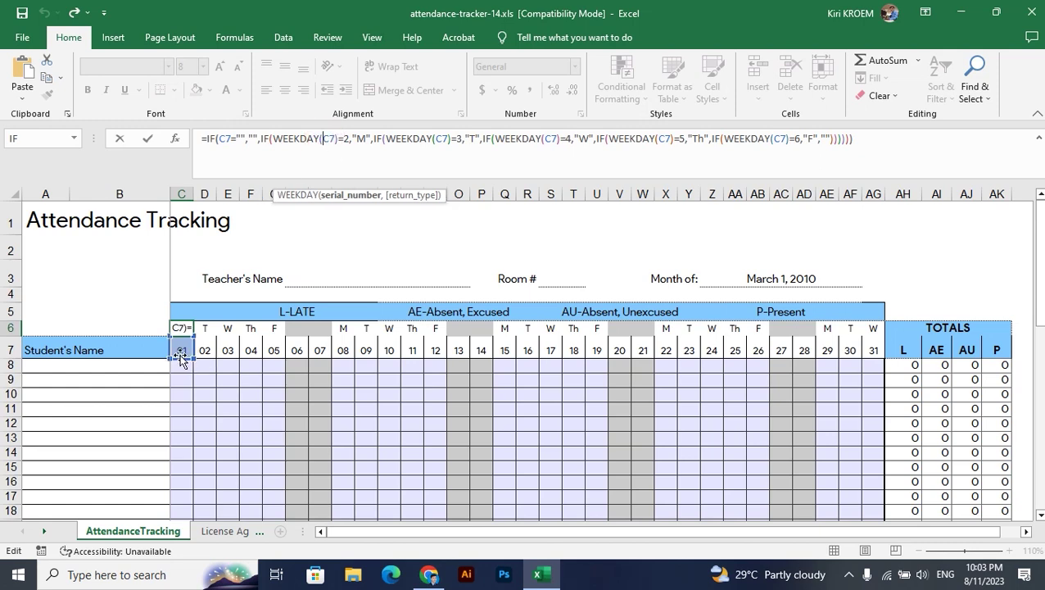
left_click(366, 137)
Compare the "M" result in ChatGPT's explanation with weekday cell C6 in the Excel workbook, leaving its formula unchanged
key("alt+Tab")
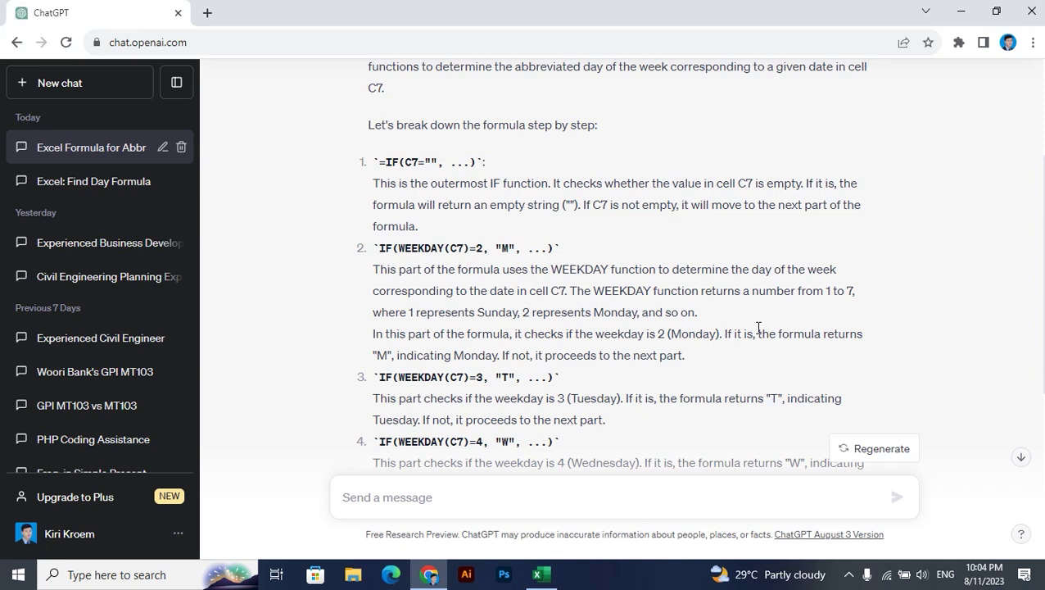
double_click(382, 355)
key("alt+Tab")
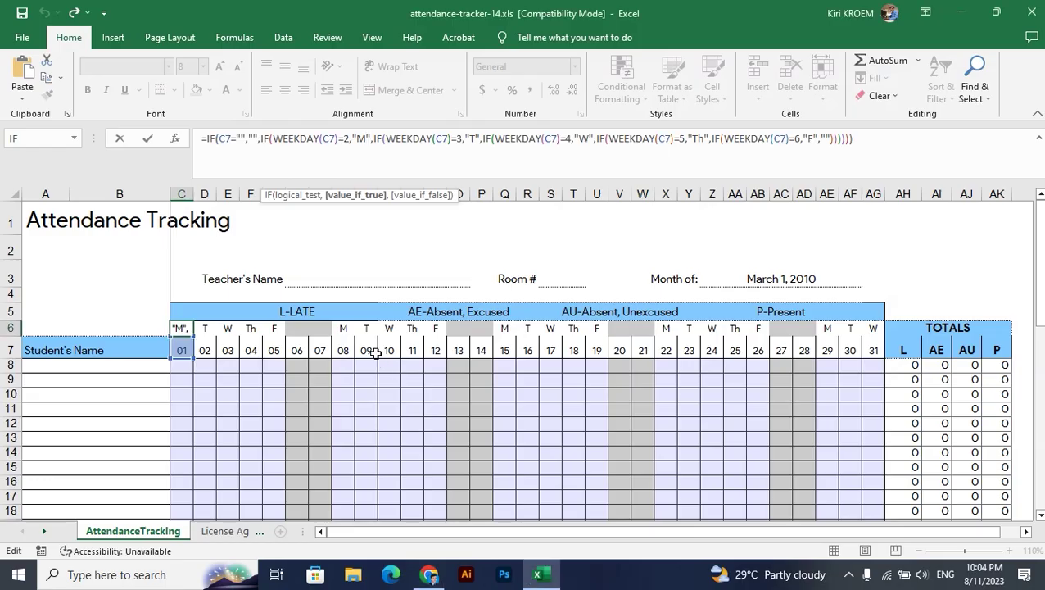
left_click(181, 327)
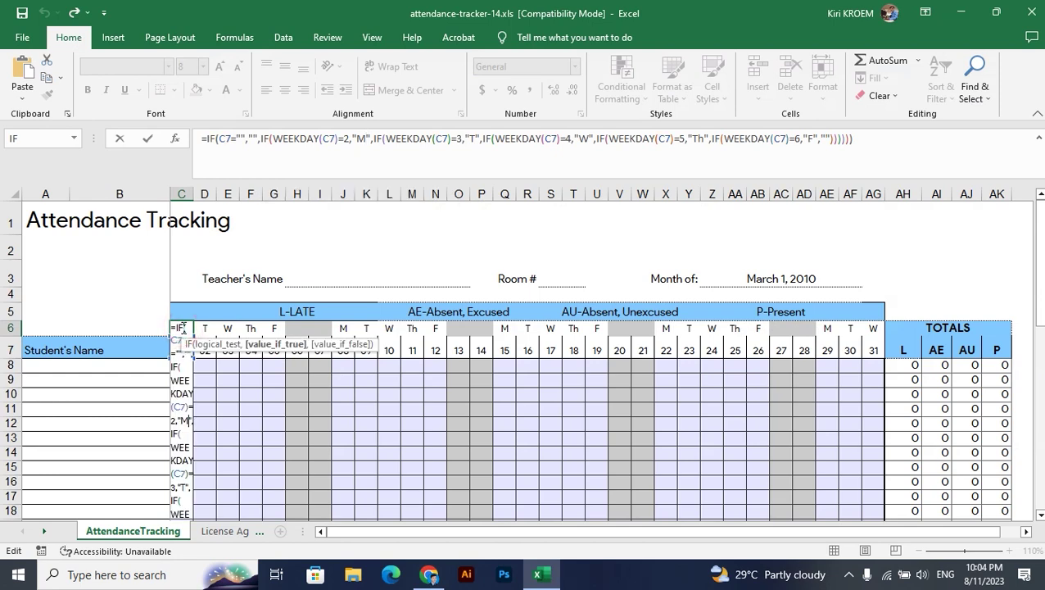
key("Return")
left_click(184, 327)
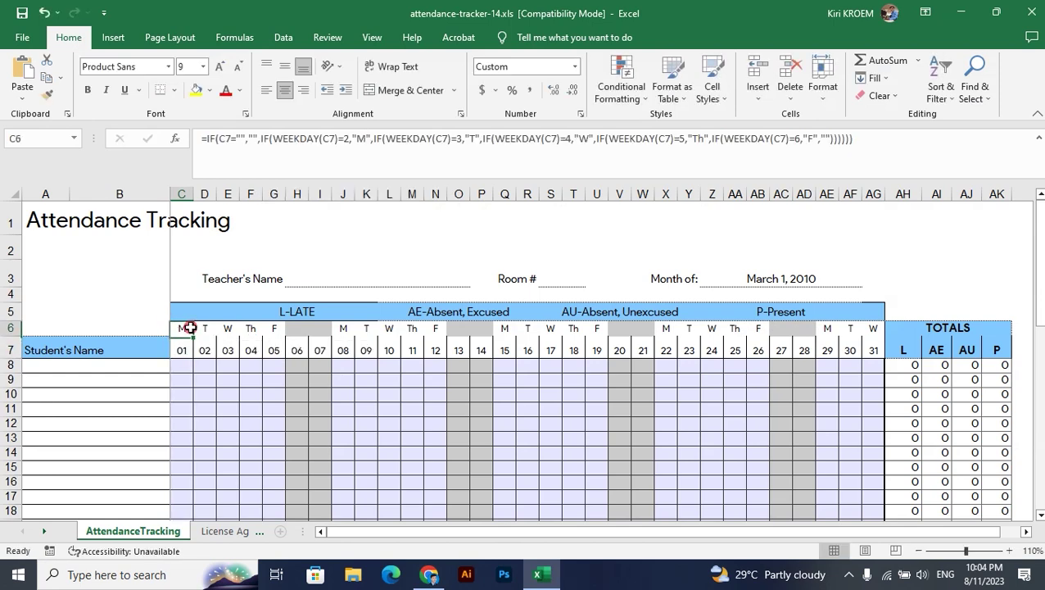
Switch to ChatGPT and read what "M" indicates and what the formula does when the Monday test is not met
key("alt+Tab")
left_click_drag(502, 357, 399, 356)
left_click(416, 355)
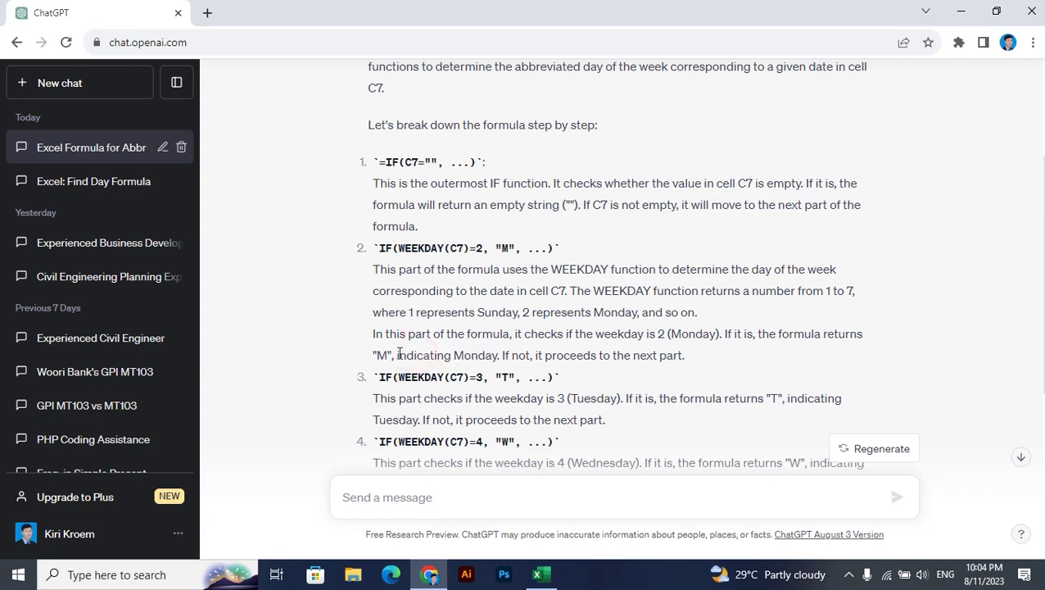
left_click_drag(394, 355, 507, 357)
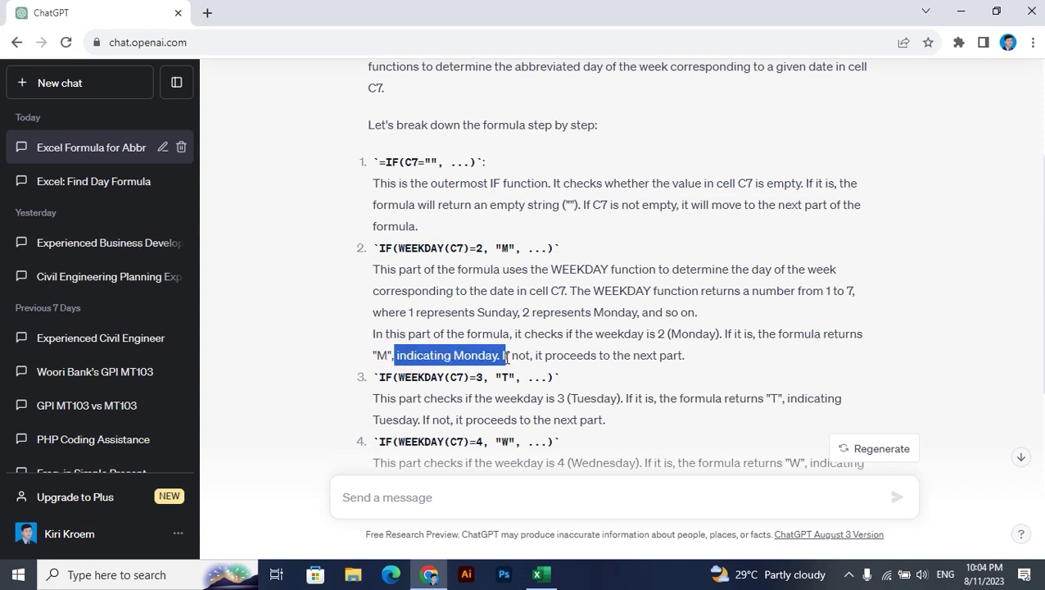
left_click(409, 355)
left_click_drag(505, 355, 534, 355)
left_click_drag(603, 354, 685, 355)
Switch to Excel and examine the nested WEEKDAY tests for 3, 4 and 6 in C6's formula, leaving it unchanged
key("alt+Tab")
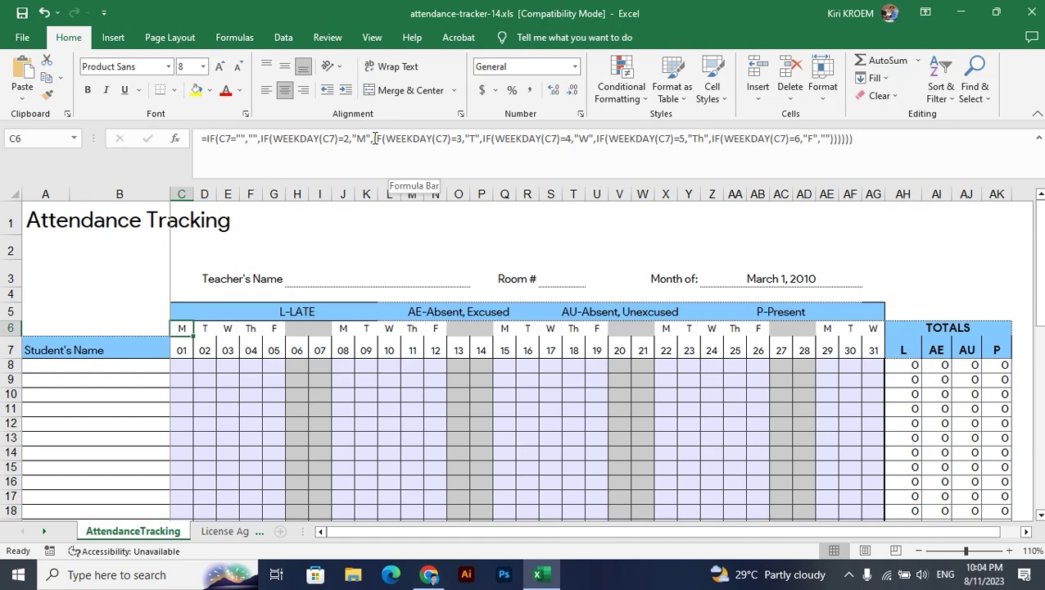
left_click_drag(374, 138, 452, 139)
left_click(456, 139)
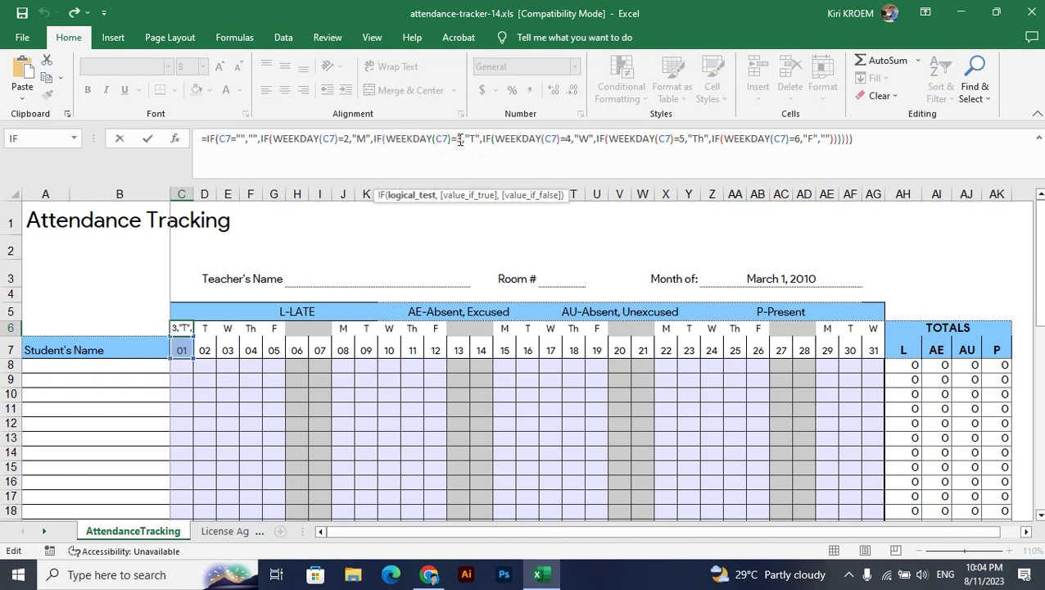
left_click(569, 139)
left_click(799, 139)
key("Escape")
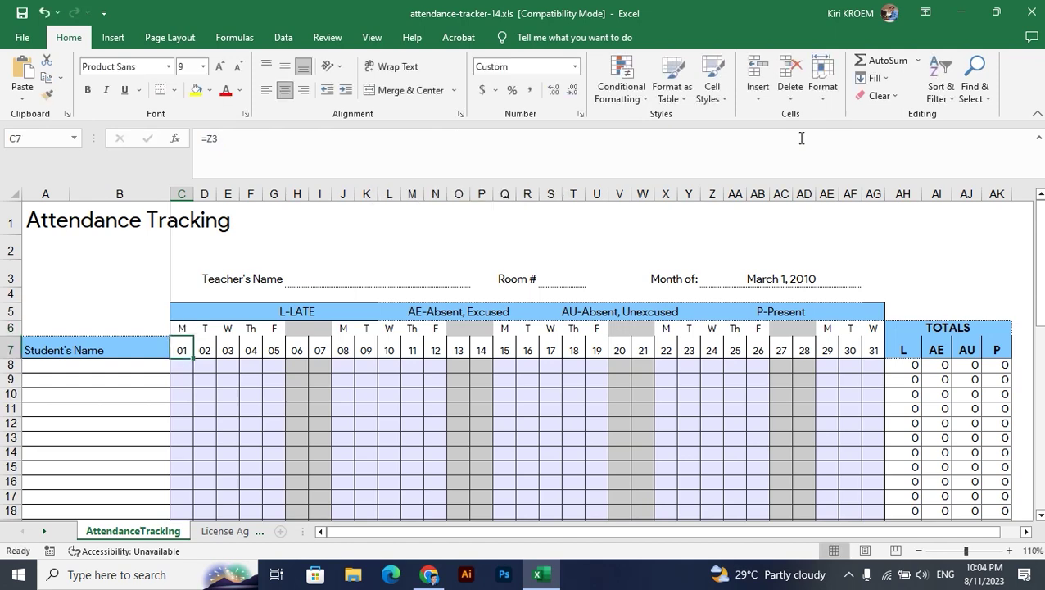
Inspect the weekday formulas in weekend cells H6 and I6, including the final "F" and empty-string results
left_click(296, 329)
key("Right")
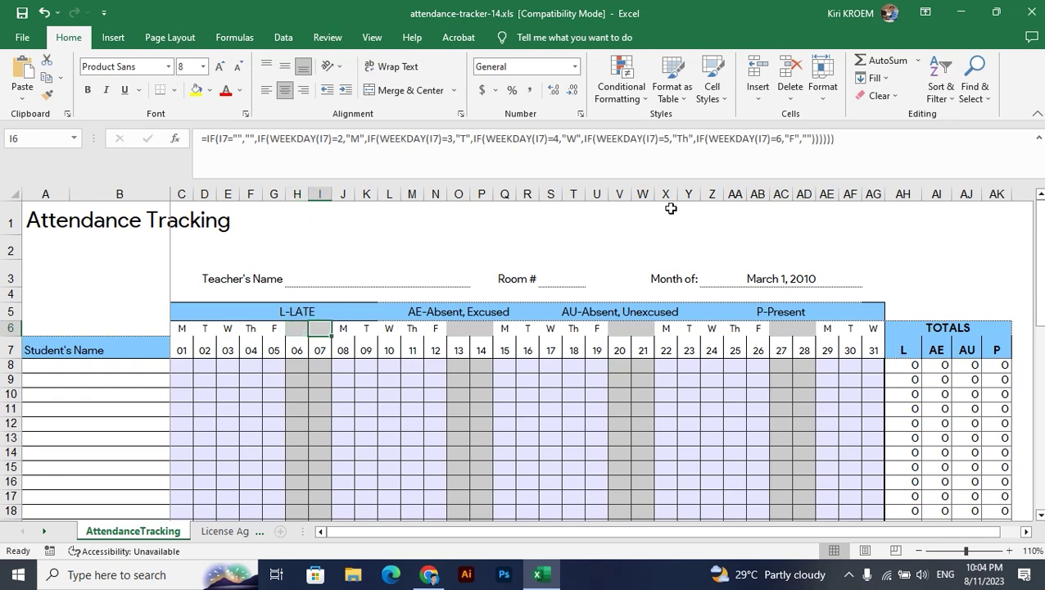
left_click(799, 138)
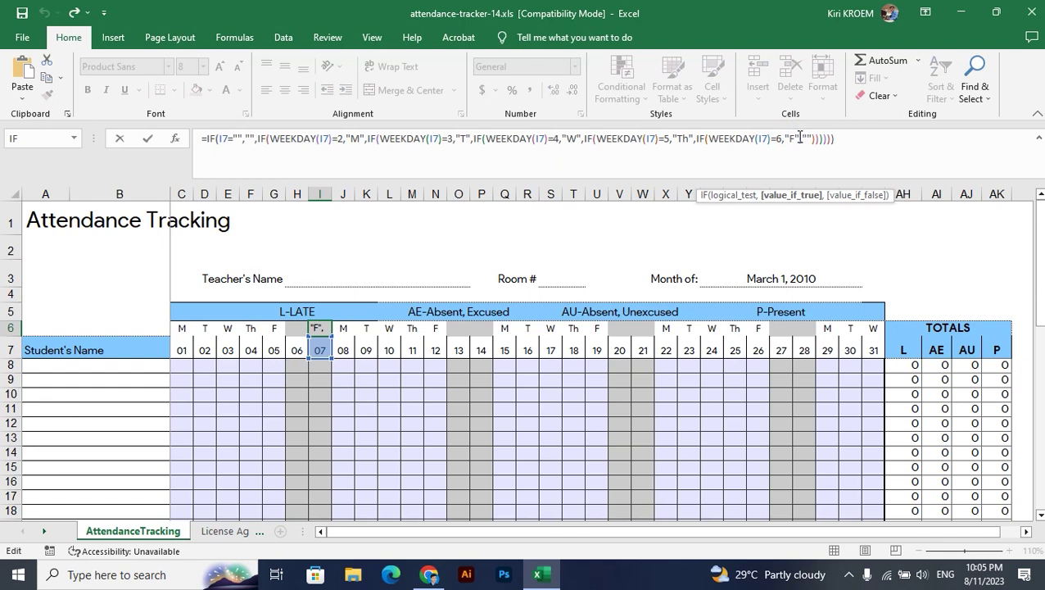
key("Return")
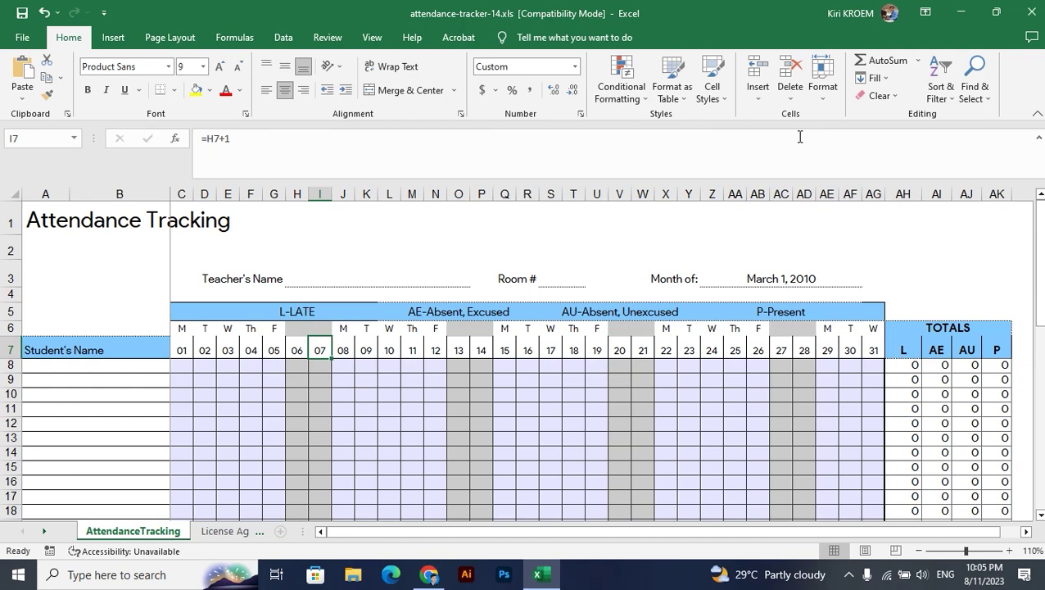
left_click(317, 328)
left_click(378, 380)
Switch to ChatGPT and read formula parts 3 to 6, covering Tuesday through Friday, then review the Monday part again
key("alt+Tab")
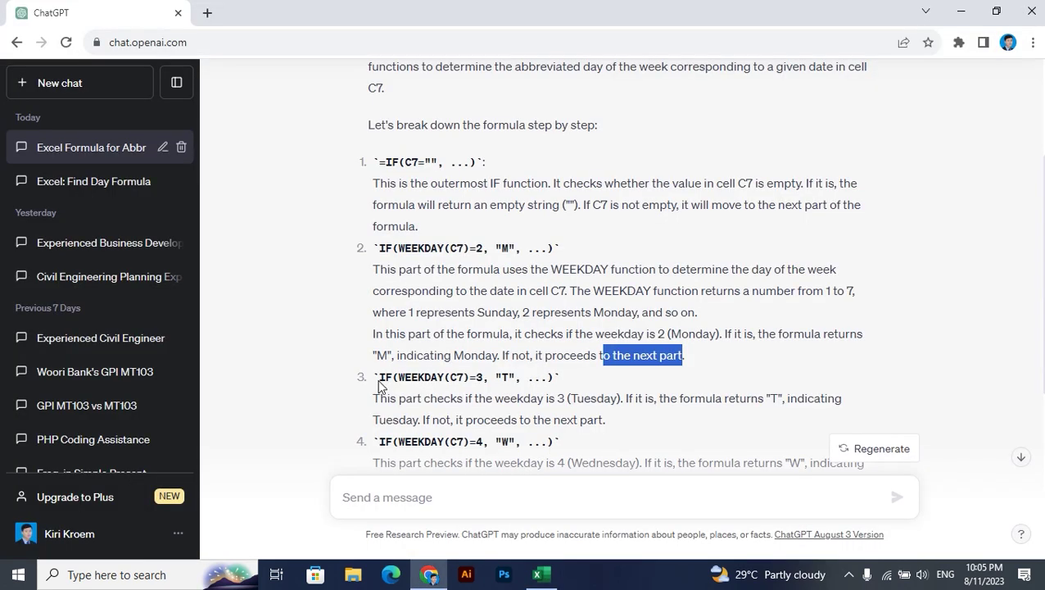
left_click_drag(1042, 341, 1043, 462)
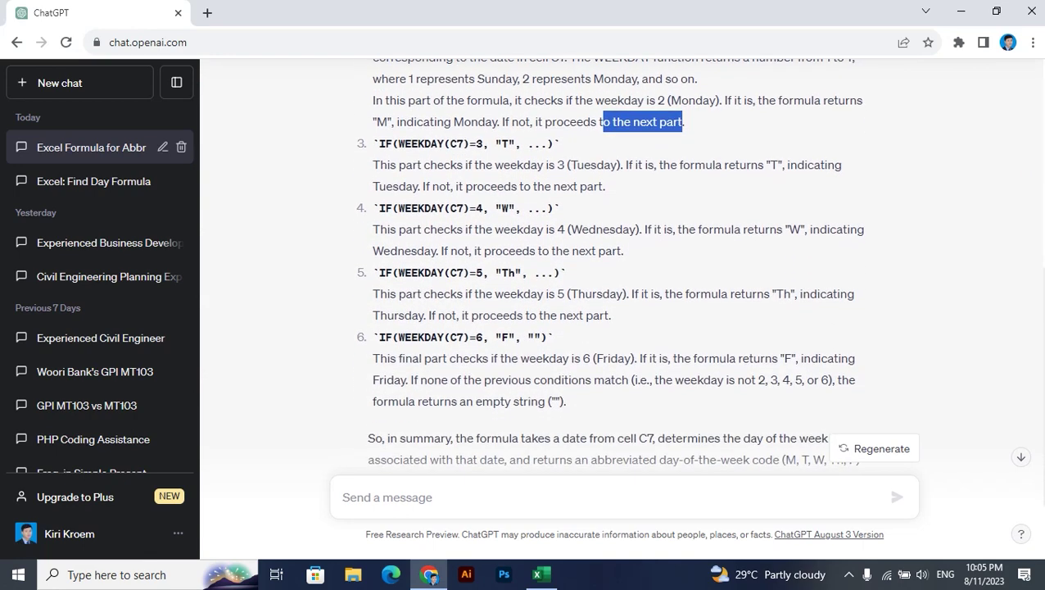
left_click_drag(375, 143, 568, 400)
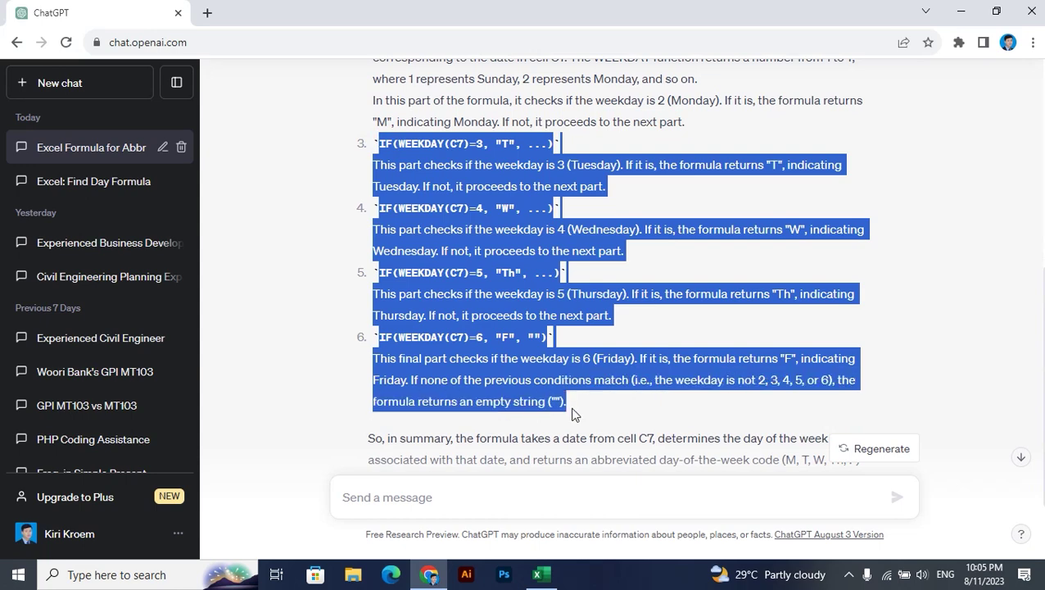
scroll(1029, 350, "up", 4)
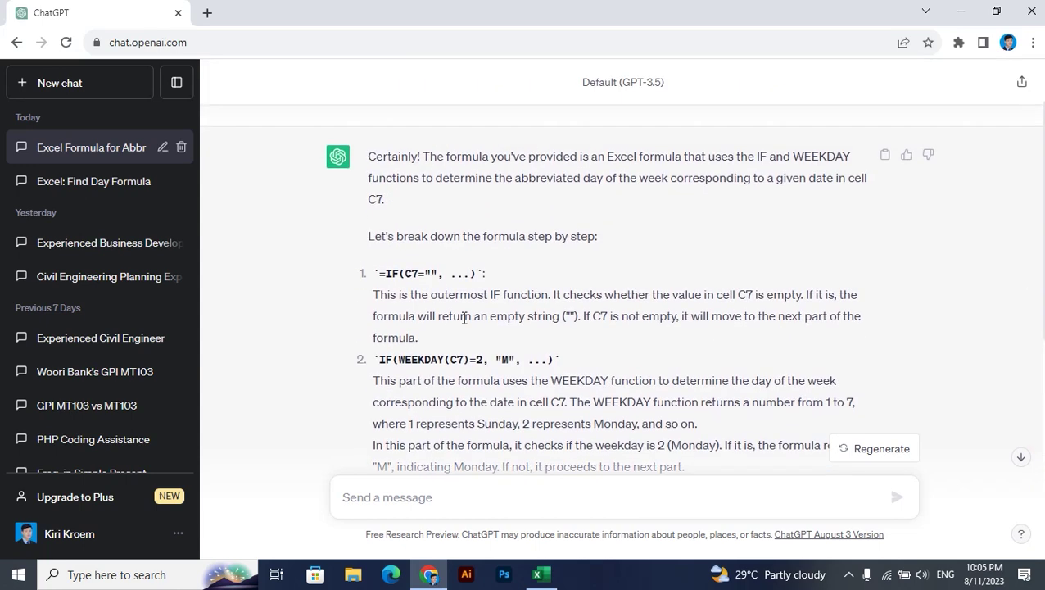
left_click_drag(636, 380, 652, 415)
left_click(653, 414)
Switch back to the attendance workbook in Excel and inspect the full weekday formula in cell C6
key("alt+Tab")
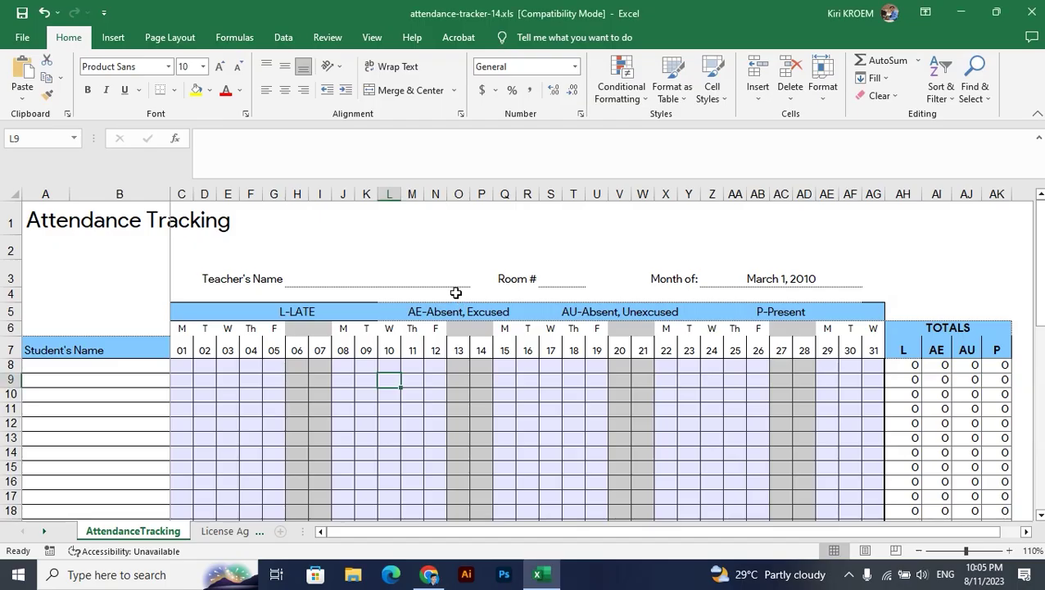
left_click(182, 331)
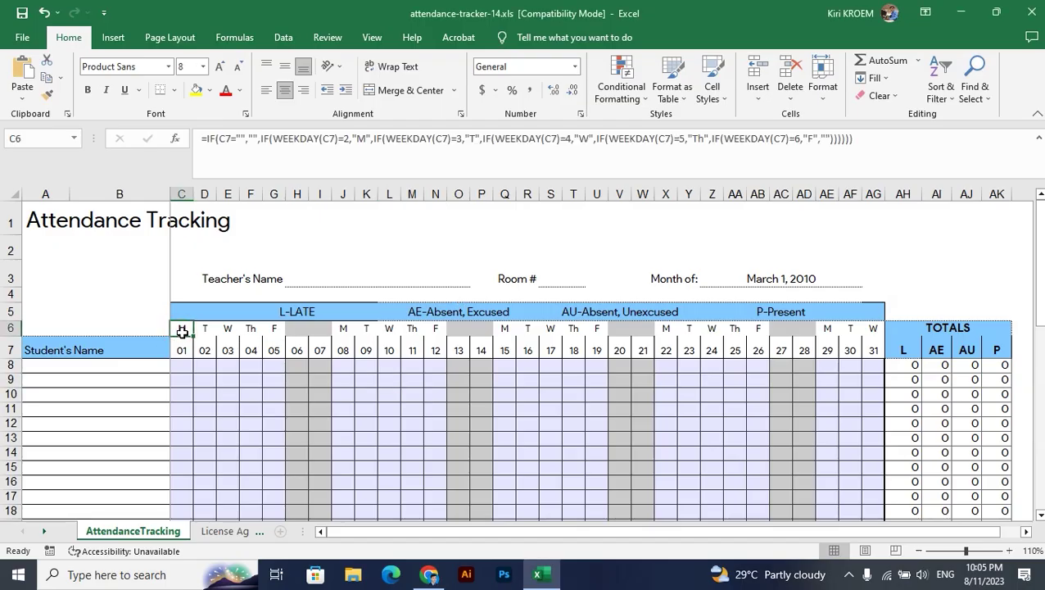